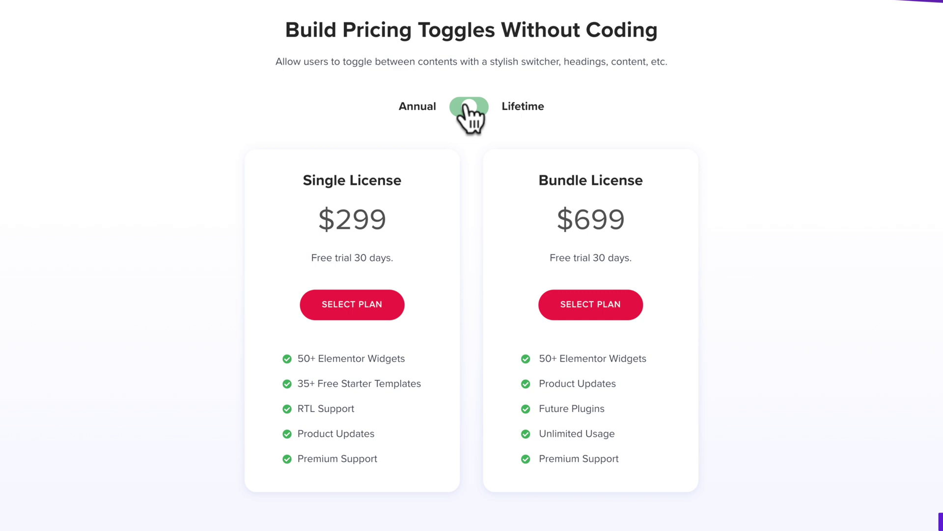
Switch the pricing demo to Annual so the plans show $49 and $299.
{"action": "left_click", "coordinate": [469, 106]}
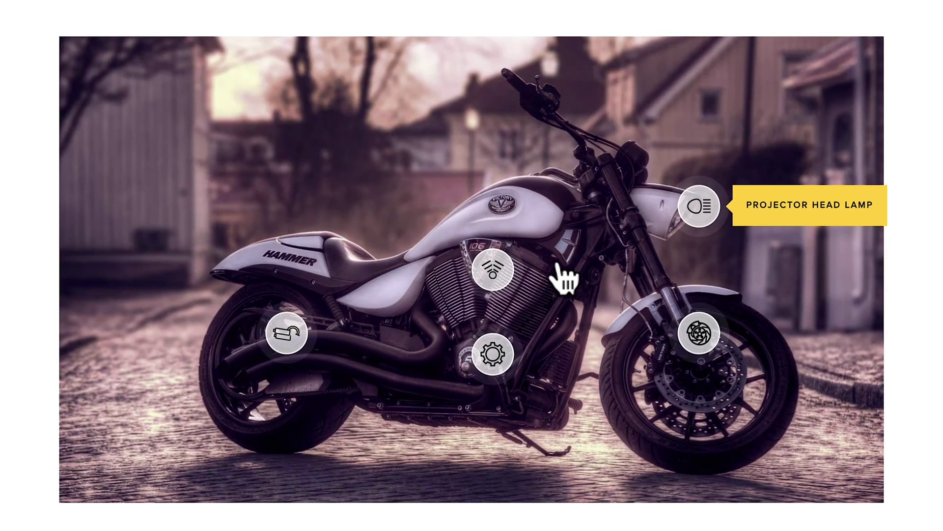
Leave the Ultimate Addons promo page for the Love Nature WordPress Dashboard.
{"action": "mouse_move", "coordinate": [500, 270]}
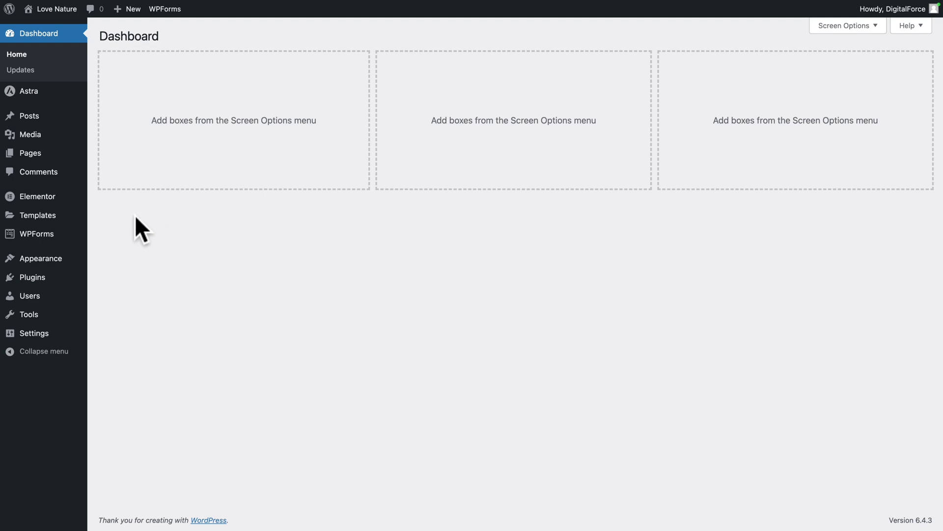
Create a new page titled 'Testimonials' with its title hidden.
{"action": "mouse_move", "coordinate": [36, 156]}
{"action": "left_click", "coordinate": [144, 217]}
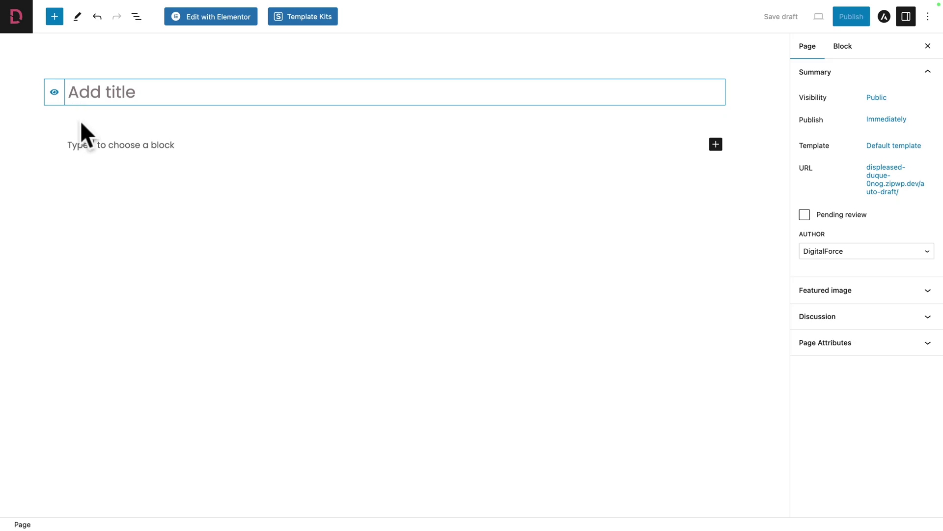
{"action": "type", "text": "Testimonials"}
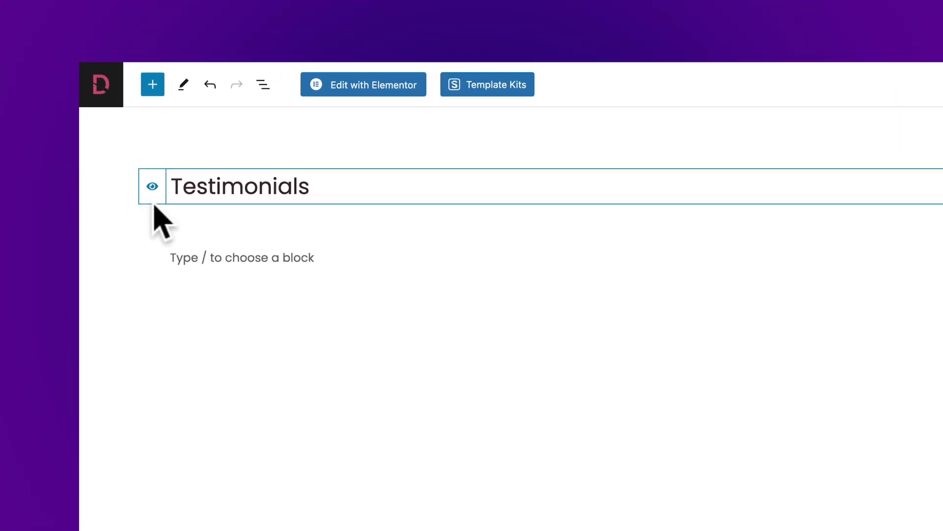
{"action": "left_click", "coordinate": [148, 181]}
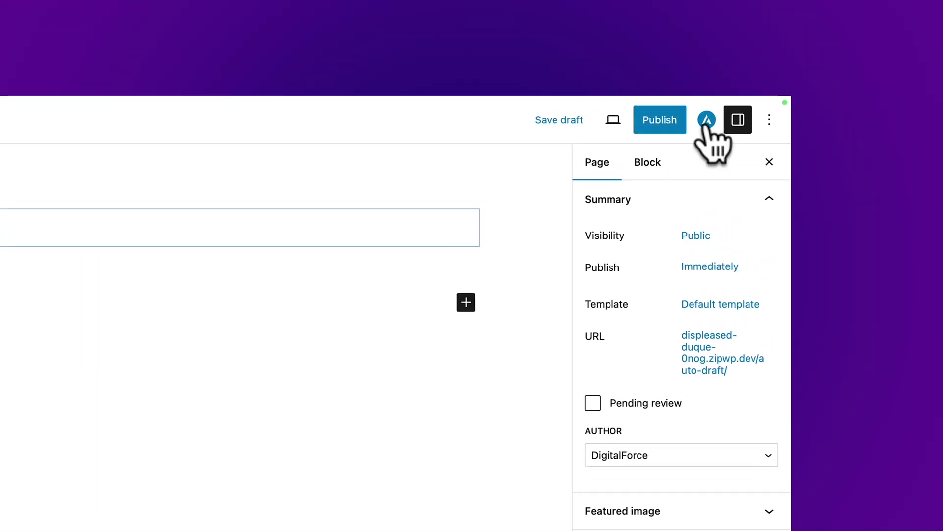
Set the page's Astra container layout to Full Width and publish it.
{"action": "left_click", "coordinate": [695, 127]}
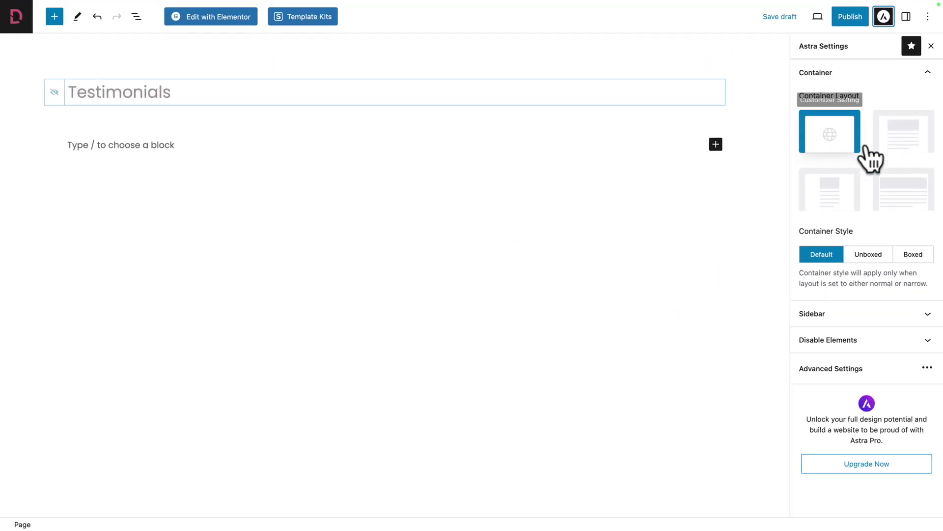
{"action": "left_click", "coordinate": [904, 197]}
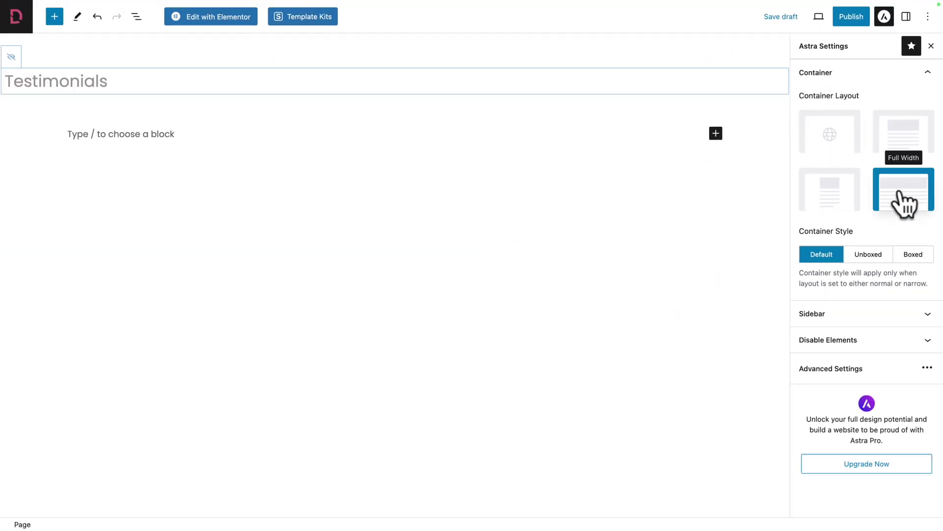
{"action": "left_click", "coordinate": [851, 18]}
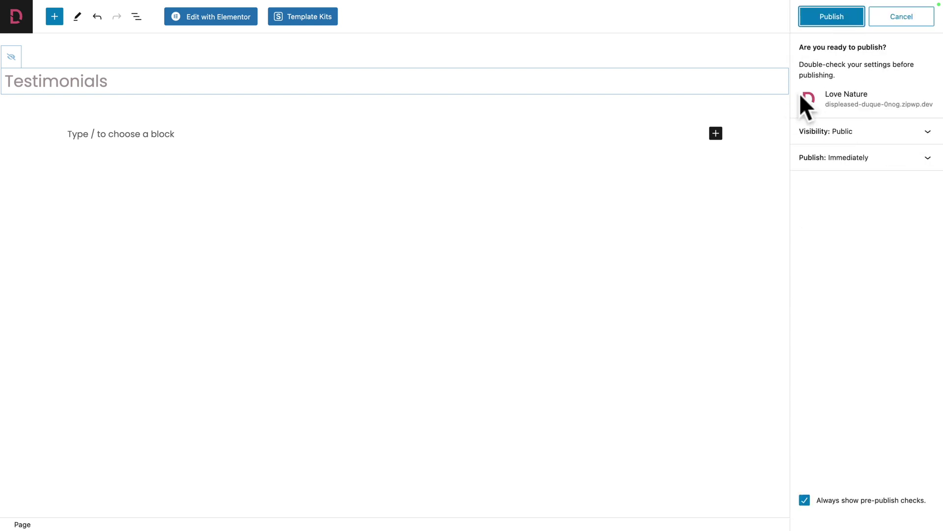
{"action": "left_click", "coordinate": [827, 20]}
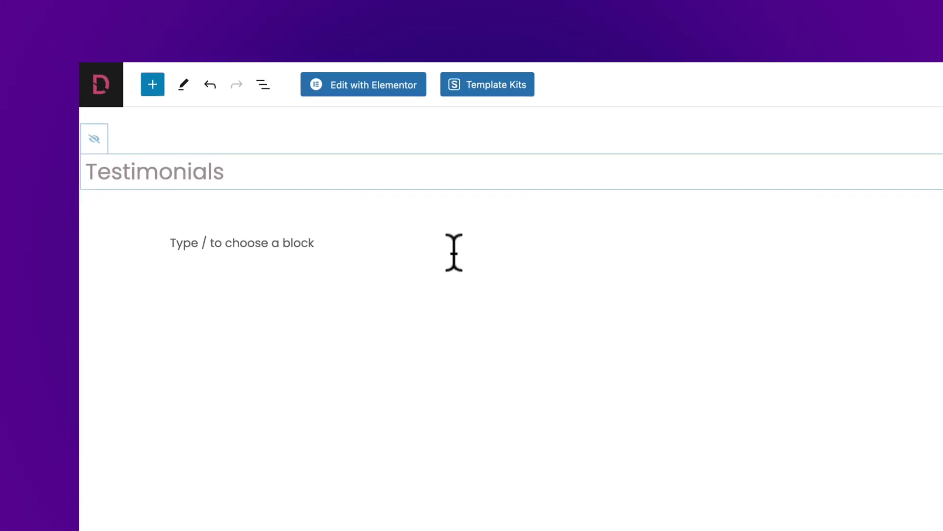
{"action": "left_click", "coordinate": [359, 84]}
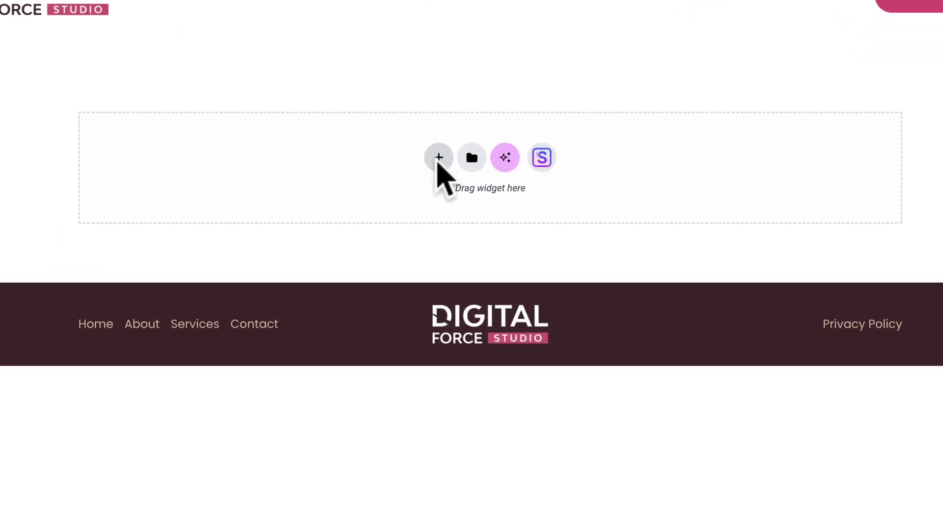
Insert a one-column-plus-two-stacked-cells structure and rename its container 'Testimonials'.
{"action": "left_click", "coordinate": [438, 164]}
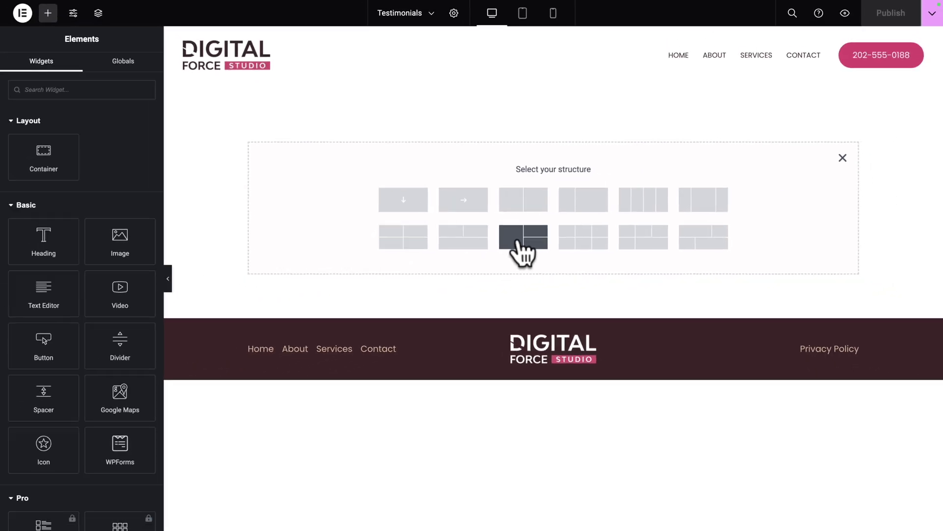
{"action": "left_click", "coordinate": [426, 253]}
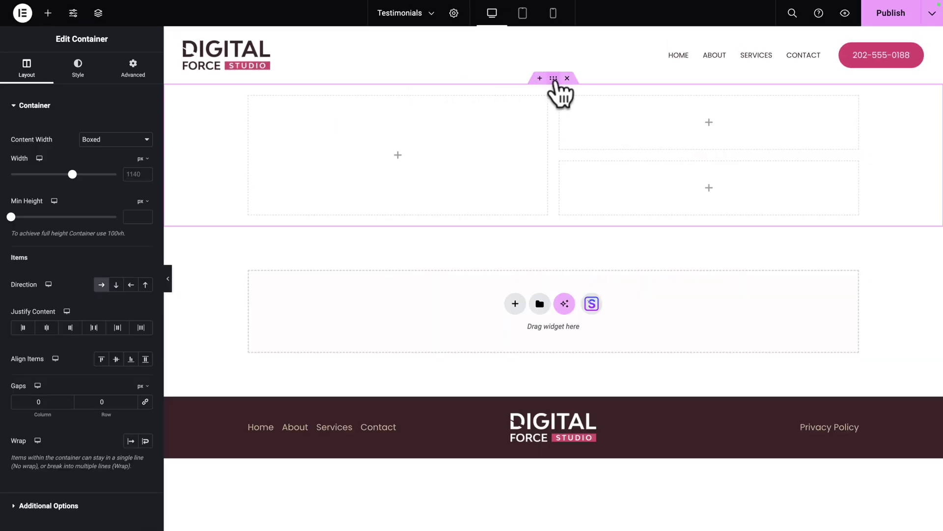
{"action": "left_click", "coordinate": [97, 18]}
{"action": "double_click", "coordinate": [840, 83]}
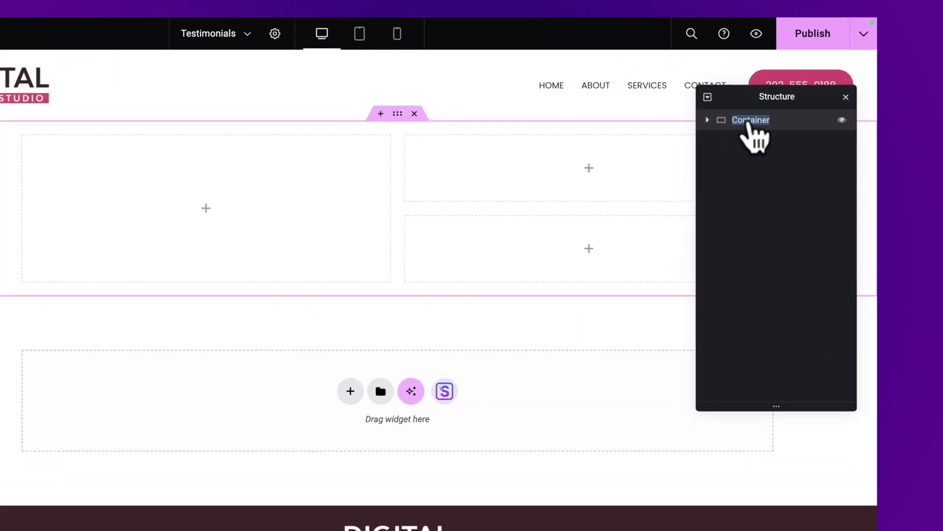
{"action": "type", "text": "Testimonials"}
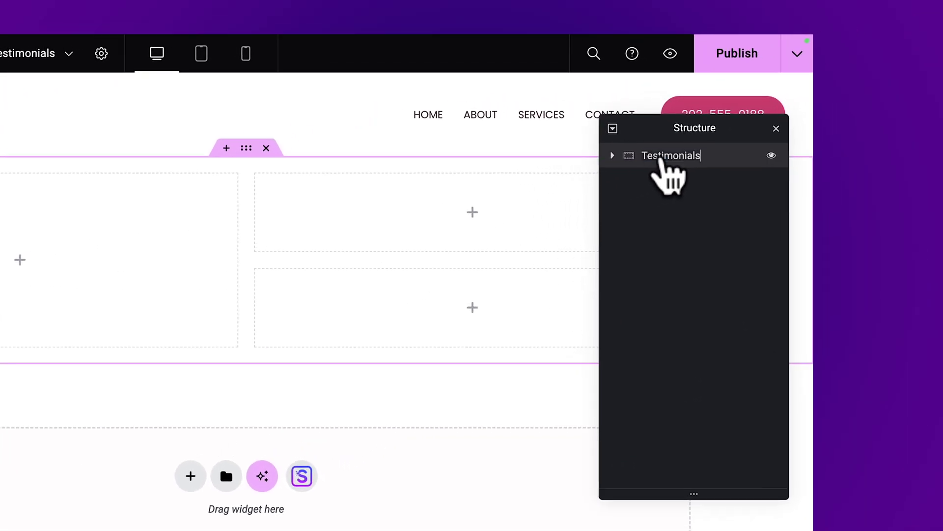
{"action": "left_click", "coordinate": [777, 128]}
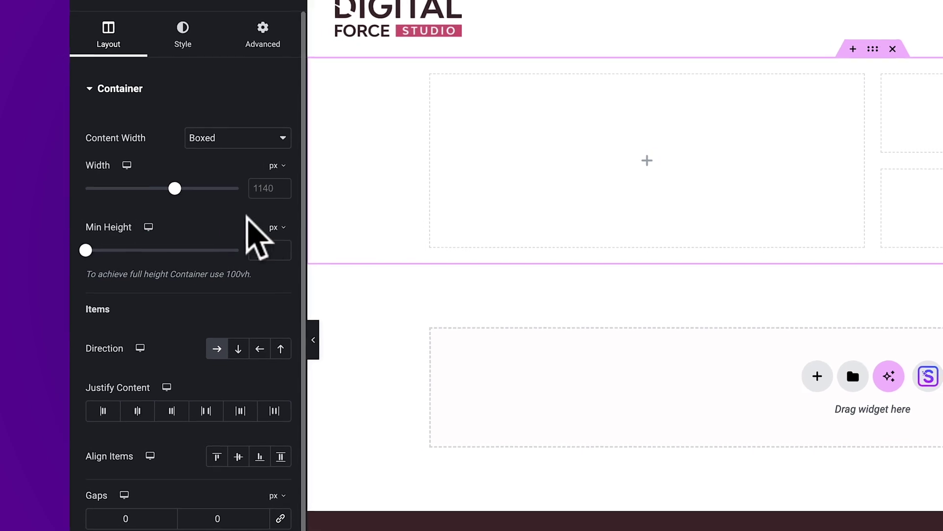
Set the Testimonials container's minimum height to 80 vh.
{"action": "left_click", "coordinate": [274, 301]}
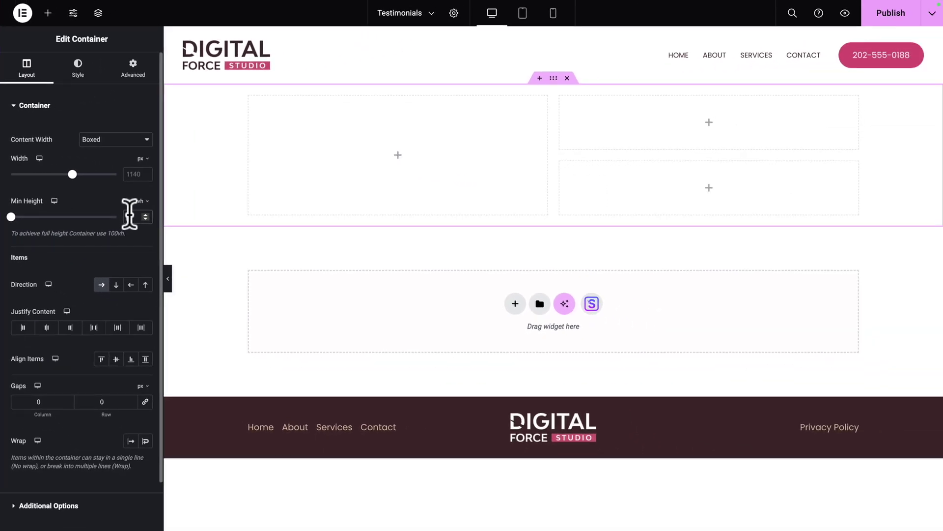
{"action": "left_click", "coordinate": [129, 214]}
{"action": "type", "text": "80"}
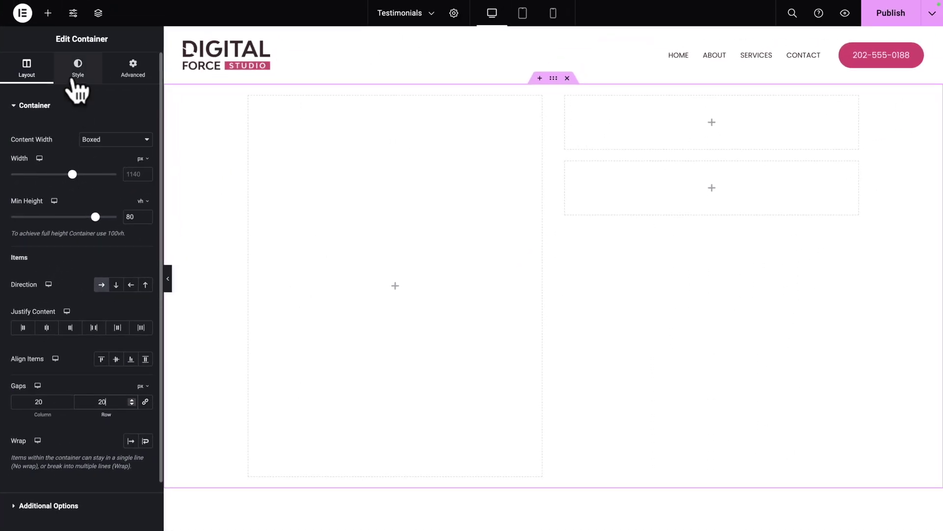
Give the container a classic background using global Theme Color 9.
{"action": "left_click", "coordinate": [78, 73]}
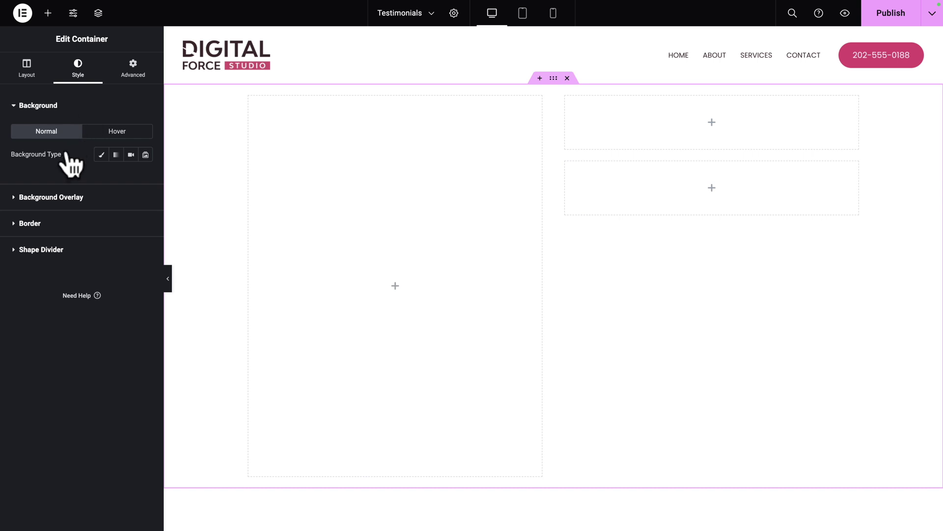
{"action": "left_click", "coordinate": [101, 156]}
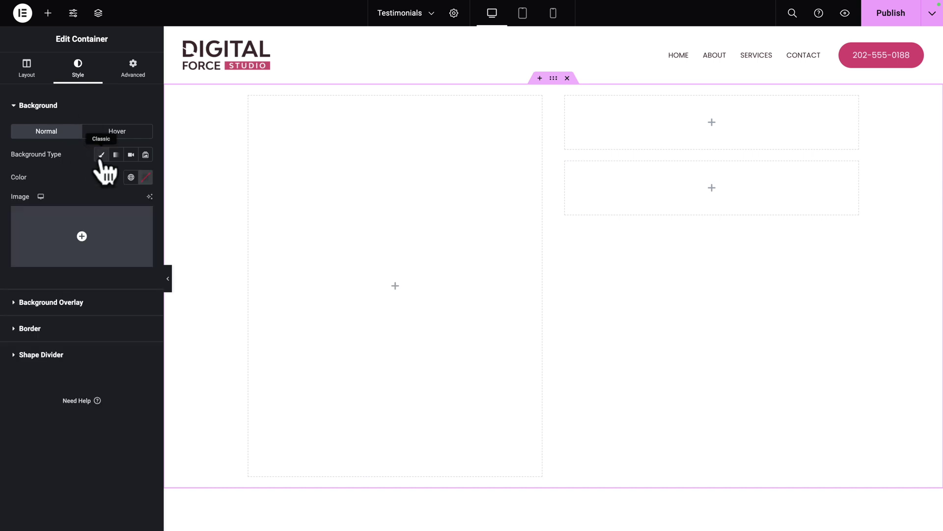
{"action": "left_click", "coordinate": [131, 177]}
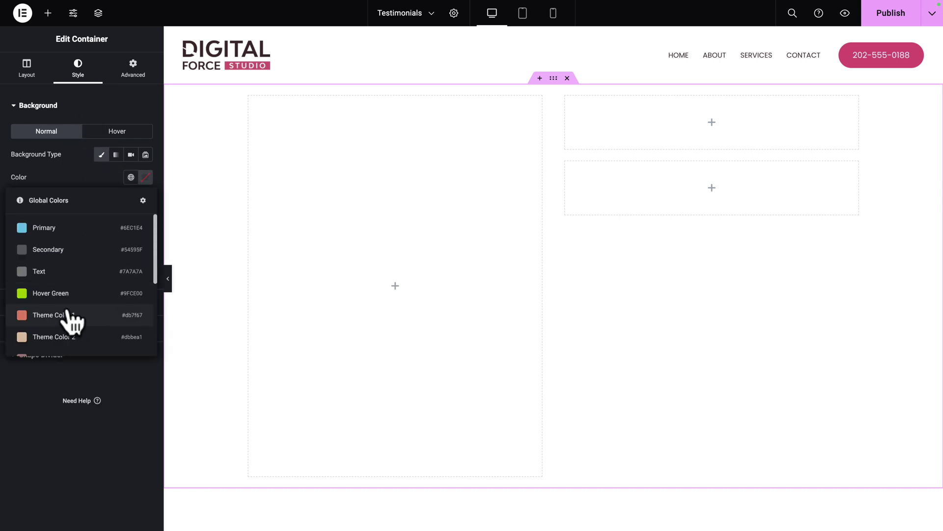
{"action": "scroll", "coordinate": [67, 320], "scroll_direction": "down", "scroll_amount": 3}
{"action": "left_click", "coordinate": [51, 348]}
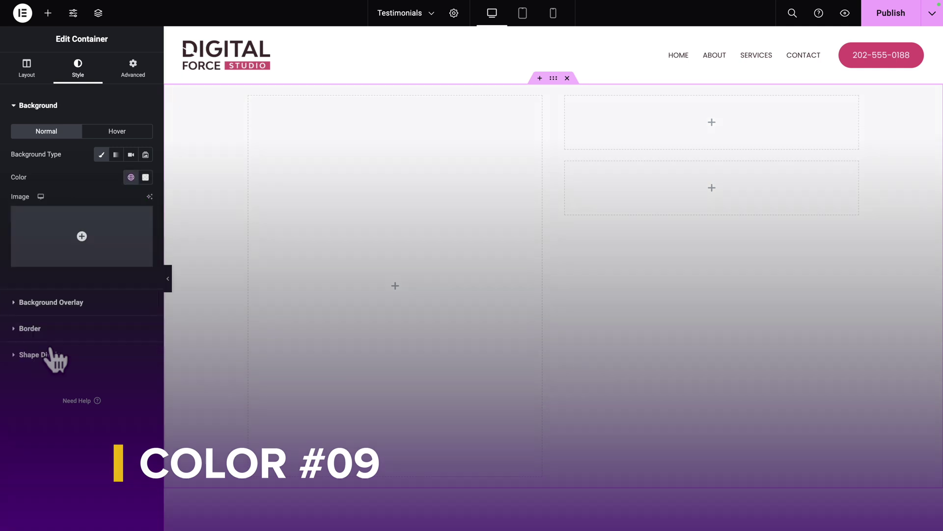
{"action": "left_click", "coordinate": [134, 73]}
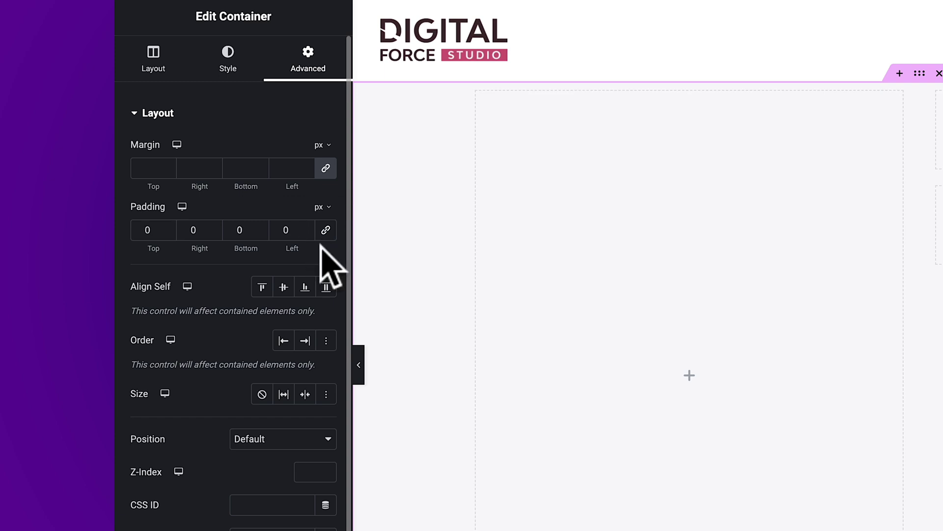
Pad the container 60 px top, 40 px left and right, 120 px bottom.
{"action": "left_click", "coordinate": [141, 231]}
{"action": "type", "text": "60"}
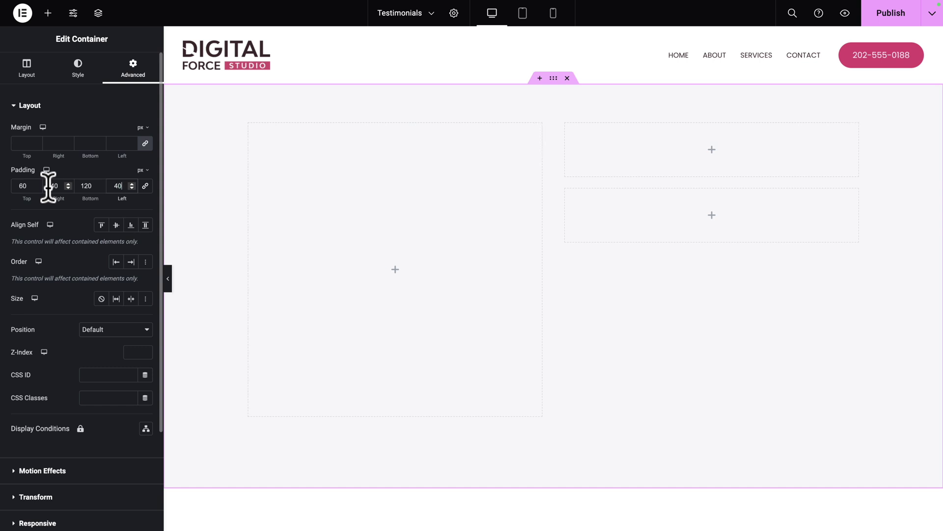
{"action": "left_click", "coordinate": [98, 14]}
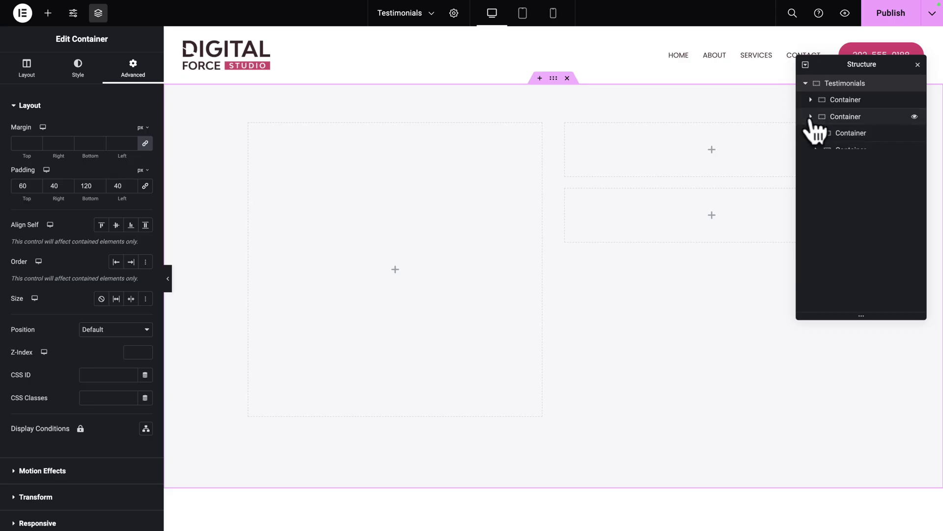
Name the two inner containers LEFT and RIGHT in the Navigator.
{"action": "left_click", "coordinate": [842, 101]}
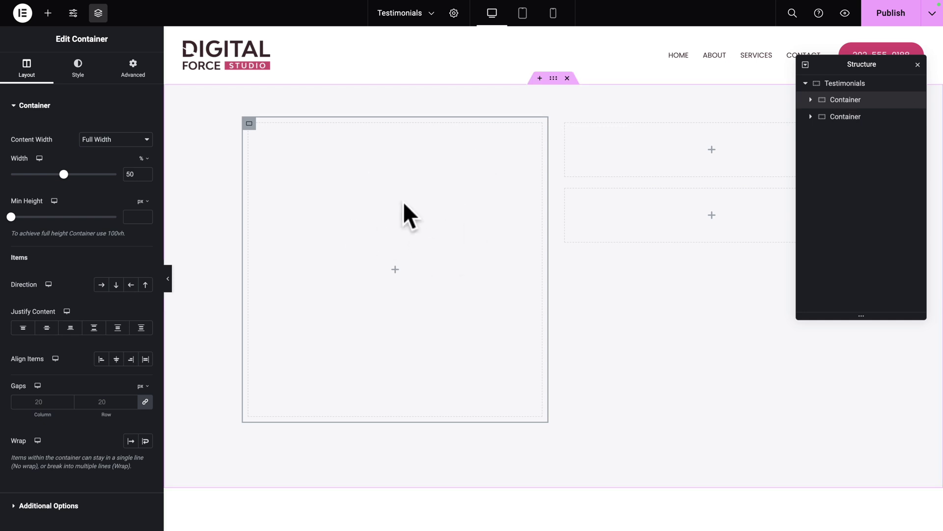
{"action": "left_click", "coordinate": [841, 118]}
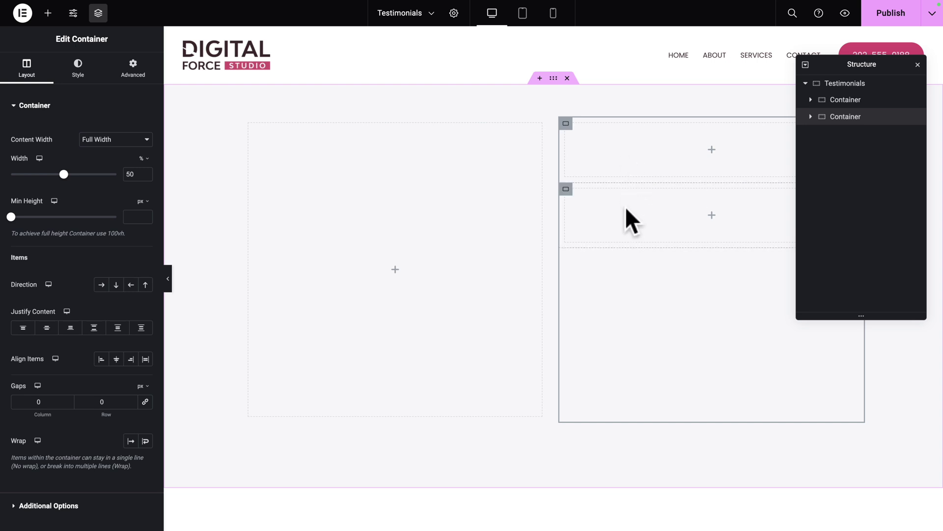
{"action": "left_click", "coordinate": [841, 100]}
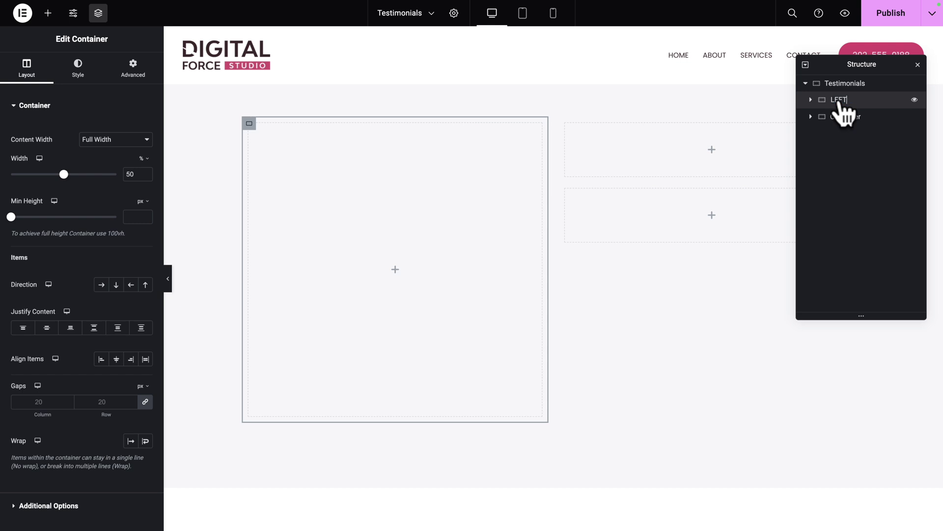
{"action": "left_click", "coordinate": [842, 117]}
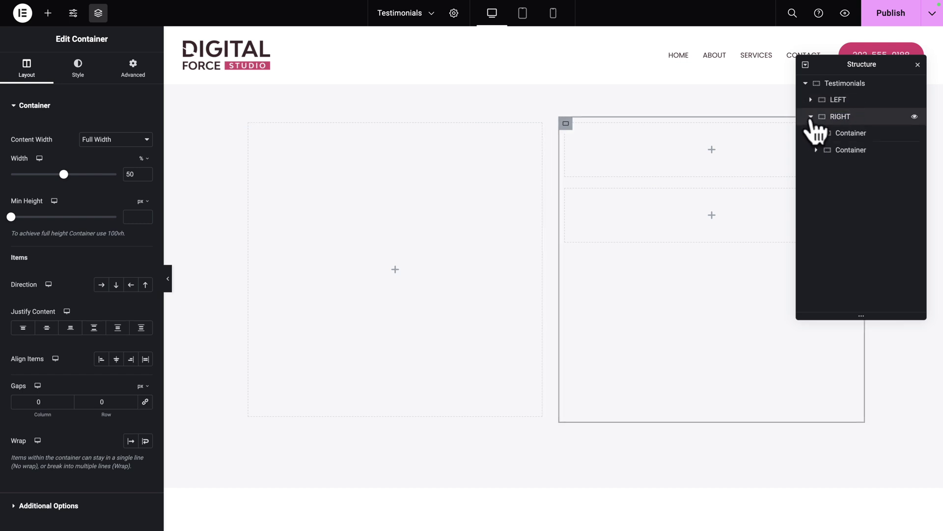
Name RIGHT's stacked cells Right Top and Right Bottom, then collapse Right Top.
{"action": "left_click", "coordinate": [845, 134]}
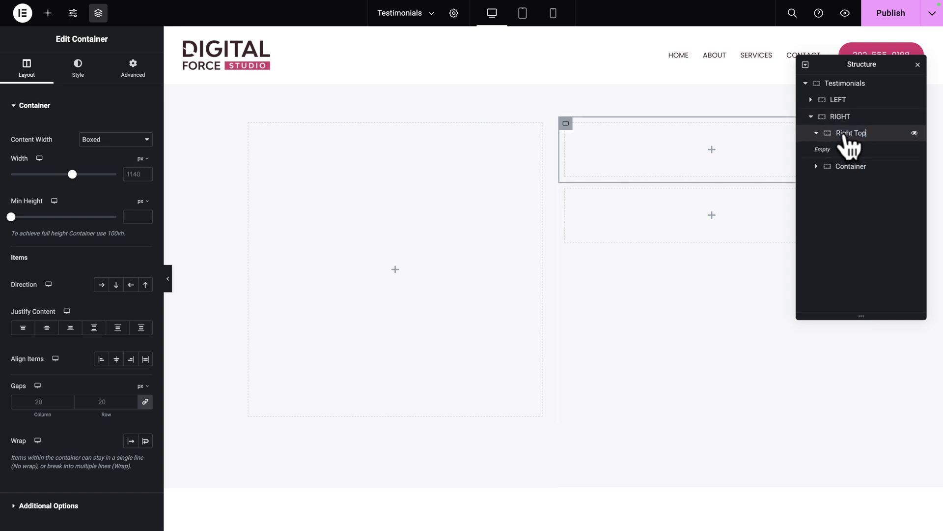
{"action": "double_click", "coordinate": [849, 167]}
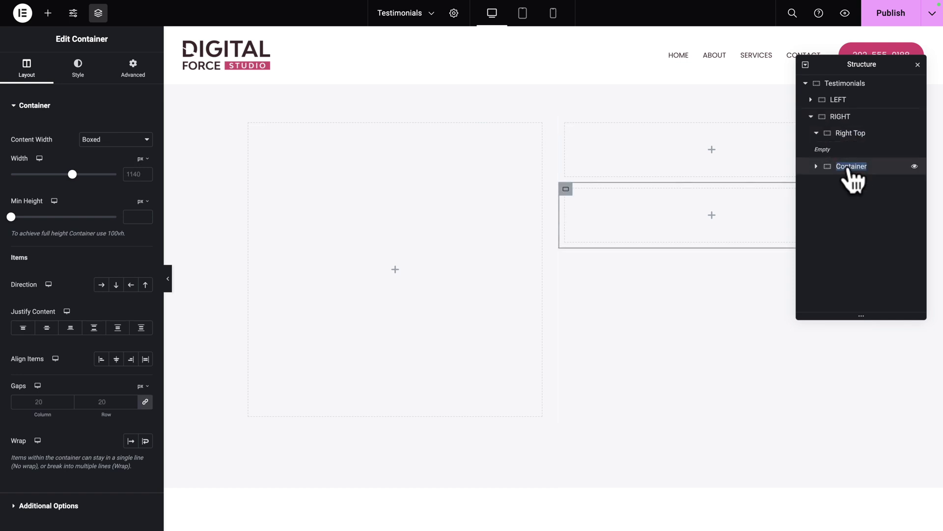
{"action": "left_click", "coordinate": [816, 133]}
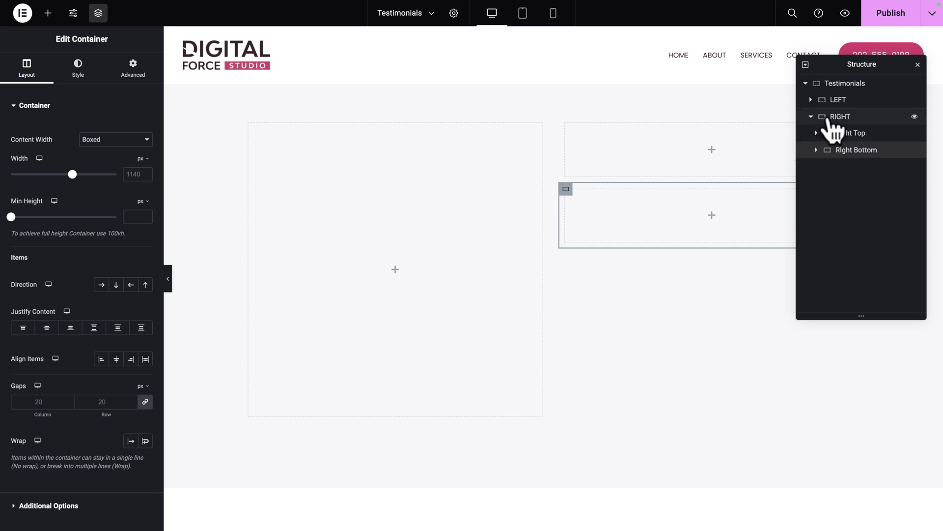
{"action": "left_click", "coordinate": [835, 102]}
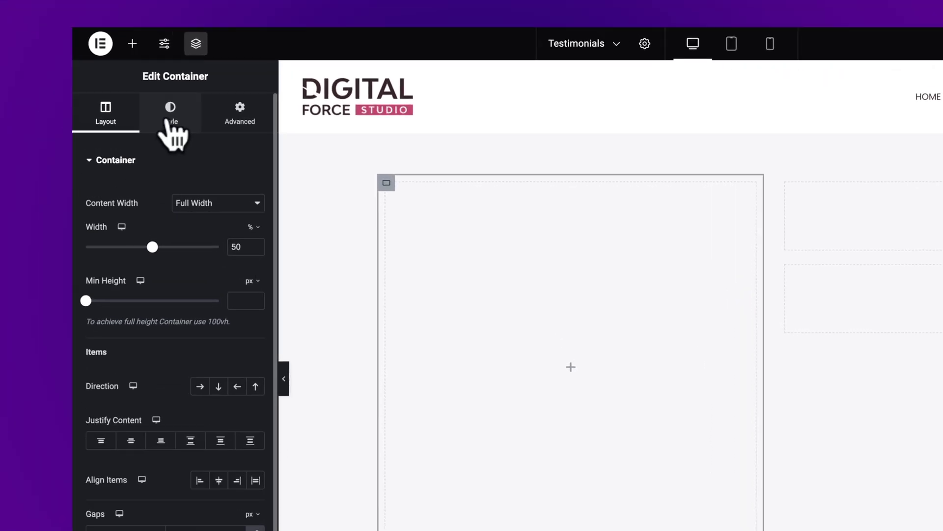
Give the LEFT container a classic pink Theme Color 5 background.
{"action": "left_click", "coordinate": [76, 68]}
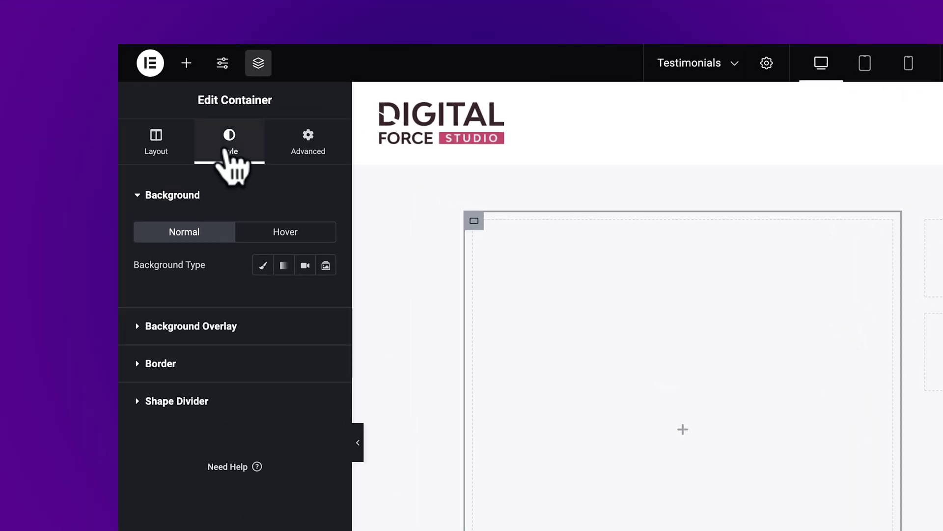
{"action": "left_click", "coordinate": [273, 272]}
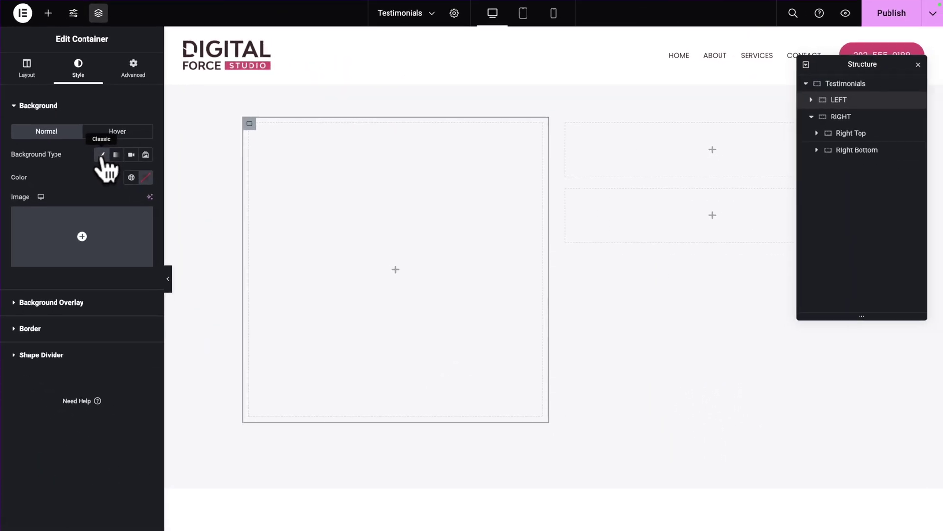
{"action": "left_click", "coordinate": [132, 178]}
{"action": "scroll", "coordinate": [94, 267], "scroll_direction": "down", "scroll_amount": 5}
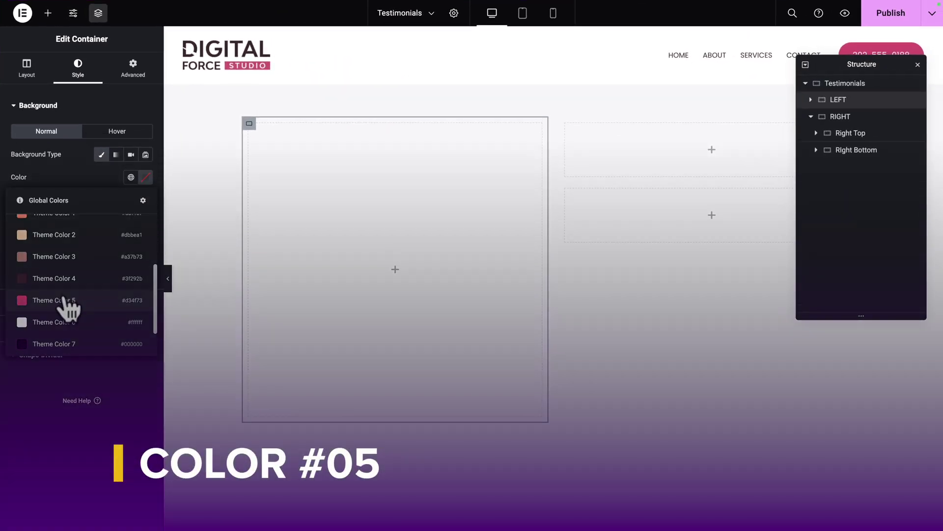
{"action": "left_click", "coordinate": [66, 300]}
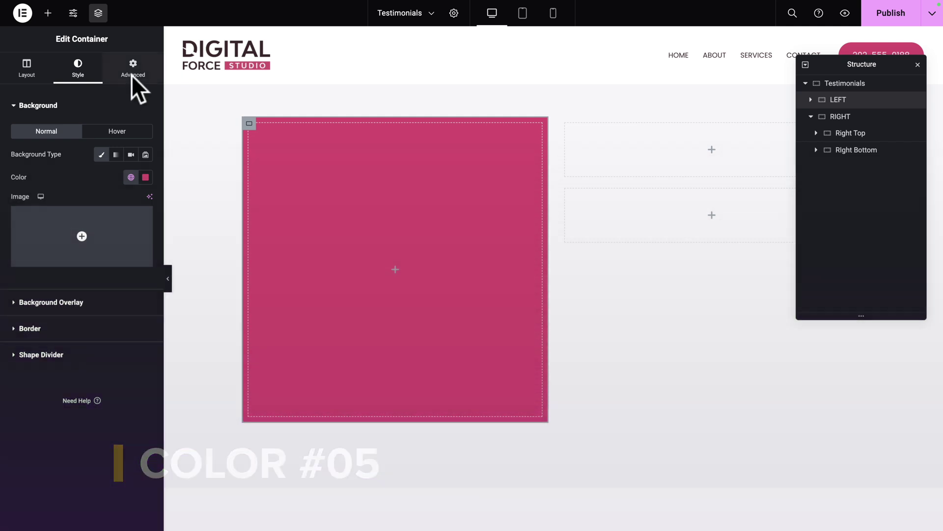
Set the LEFT container's padding to 40 px on every side.
{"action": "left_click", "coordinate": [132, 73]}
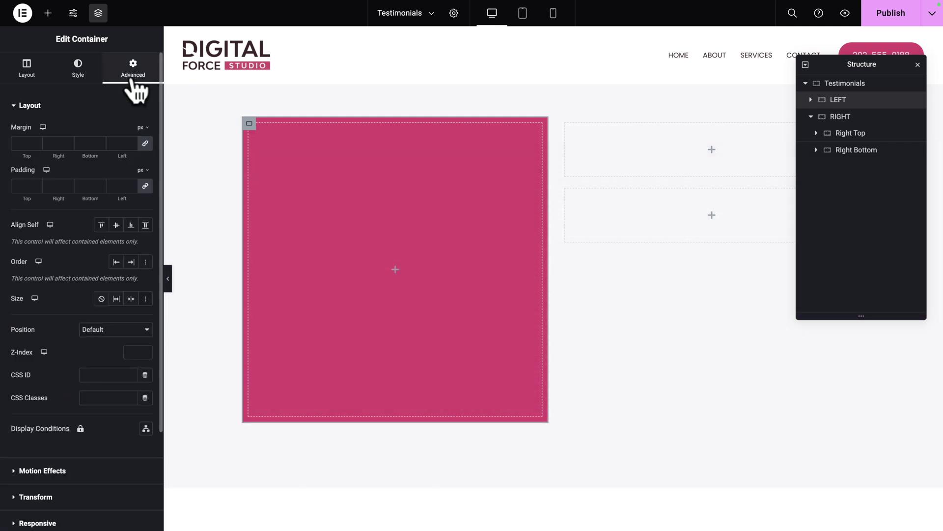
{"action": "left_click", "coordinate": [21, 186]}
{"action": "type", "text": "40"}
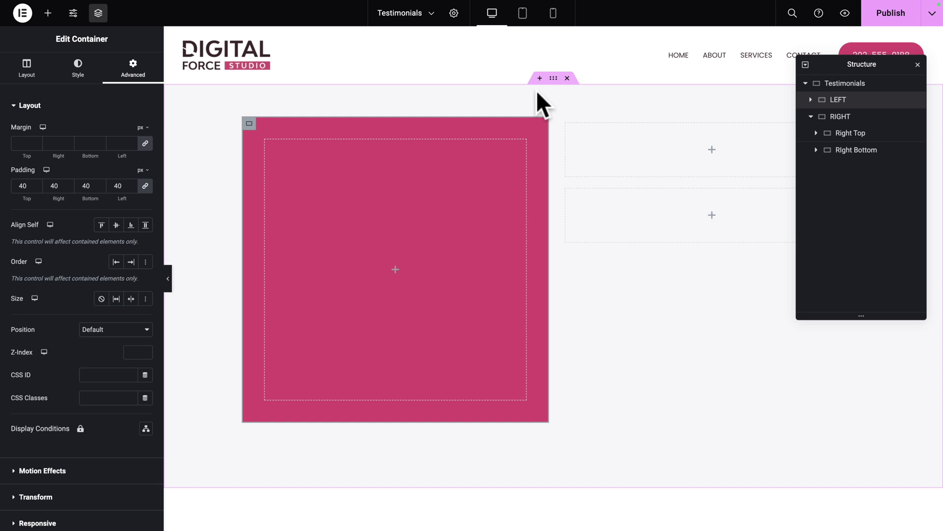
{"action": "left_click", "coordinate": [845, 134]}
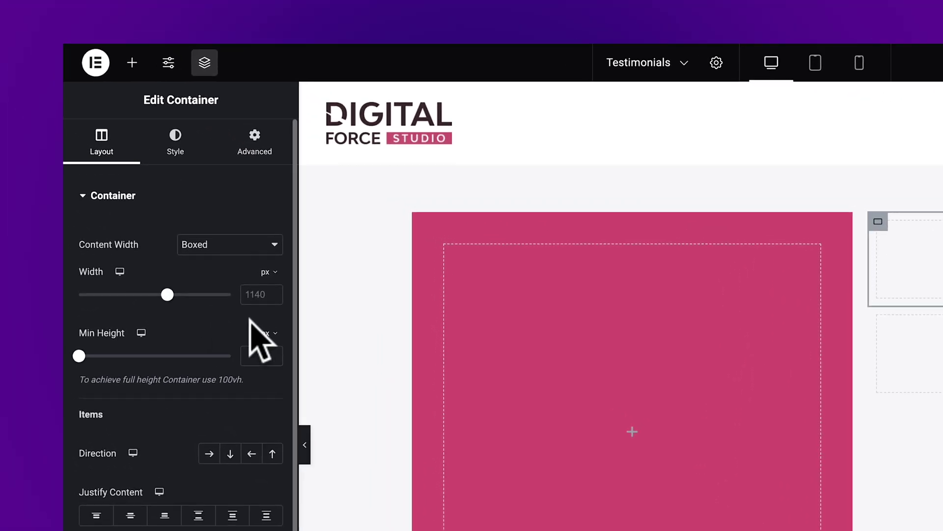
Set Right Top's minimum height to 35 vh.
{"action": "left_click", "coordinate": [141, 202]}
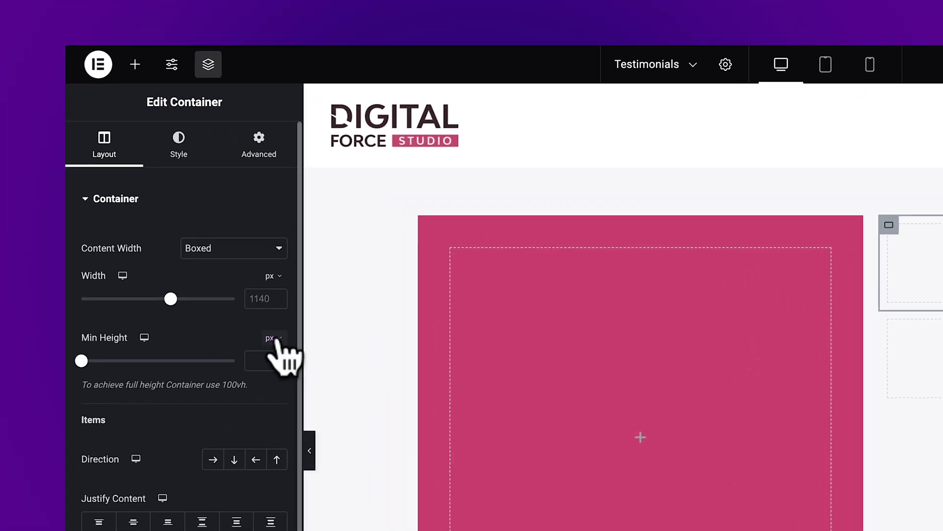
{"action": "left_click", "coordinate": [269, 364]}
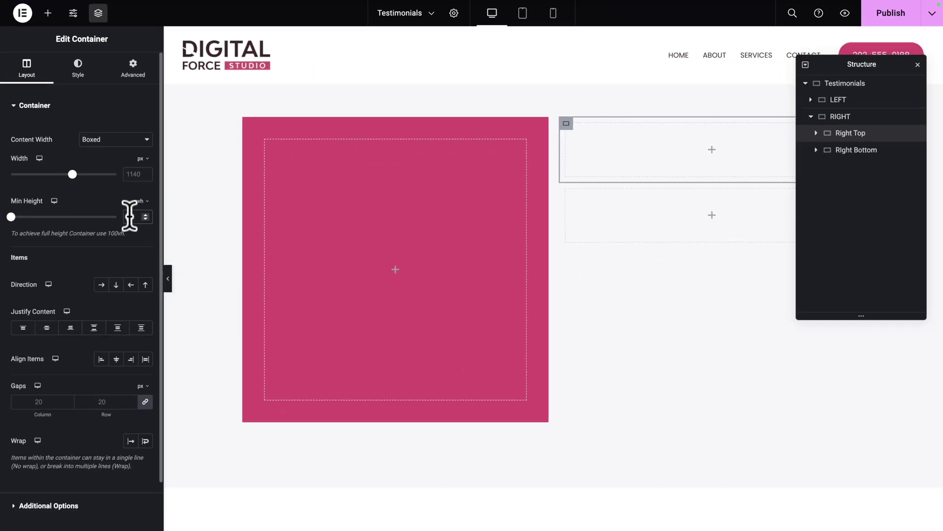
{"action": "left_click", "coordinate": [240, 343]}
{"action": "type", "text": "35"}
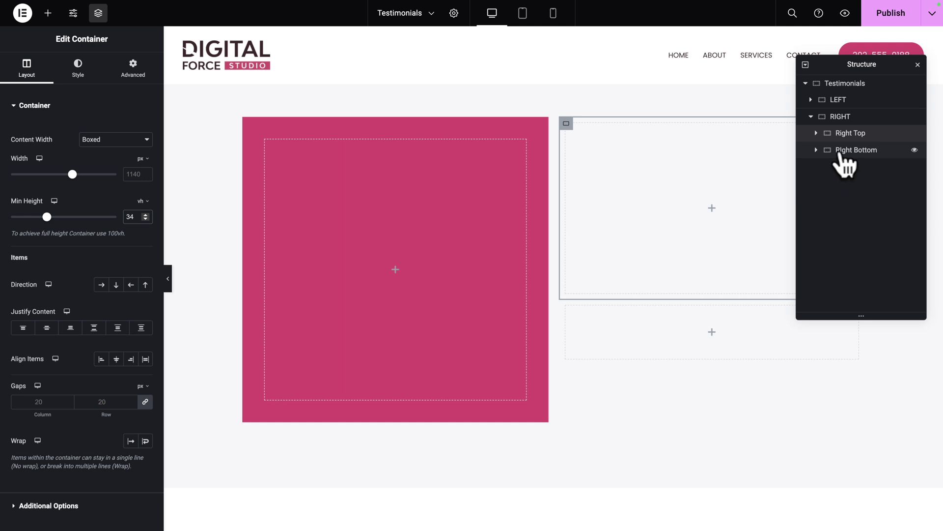
Set Right Bottom's minimum height to 34 vh and publish the page.
{"action": "left_click", "coordinate": [842, 154]}
{"action": "left_click", "coordinate": [140, 202]}
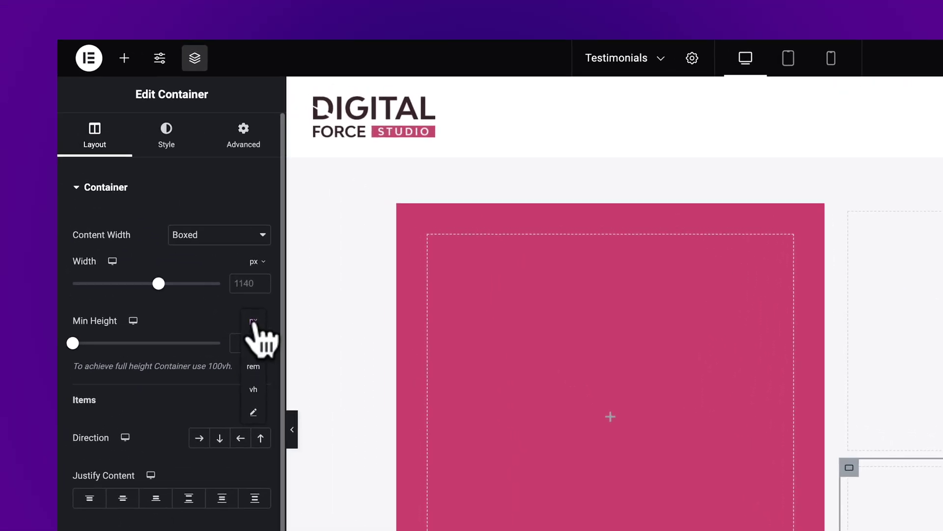
{"action": "left_click", "coordinate": [253, 389]}
{"action": "left_click", "coordinate": [246, 344]}
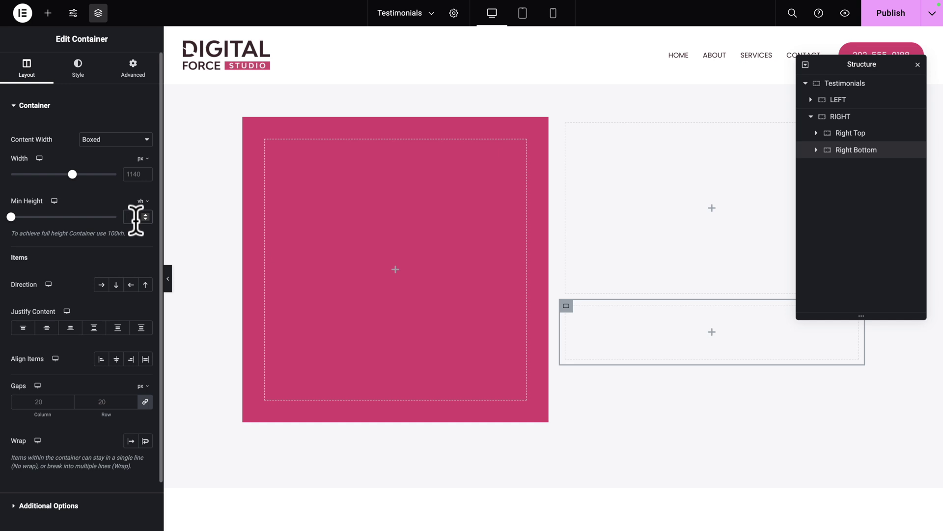
{"action": "type", "text": "34"}
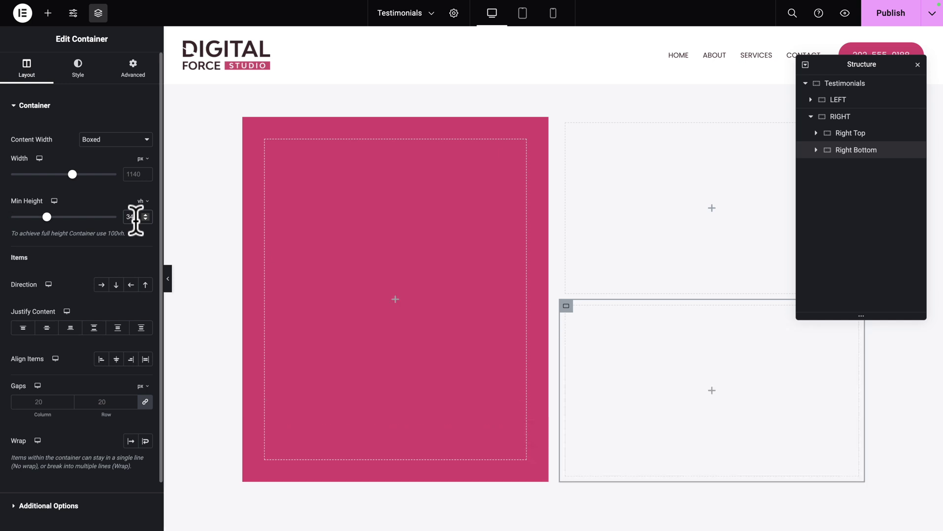
{"action": "left_click", "coordinate": [887, 19]}
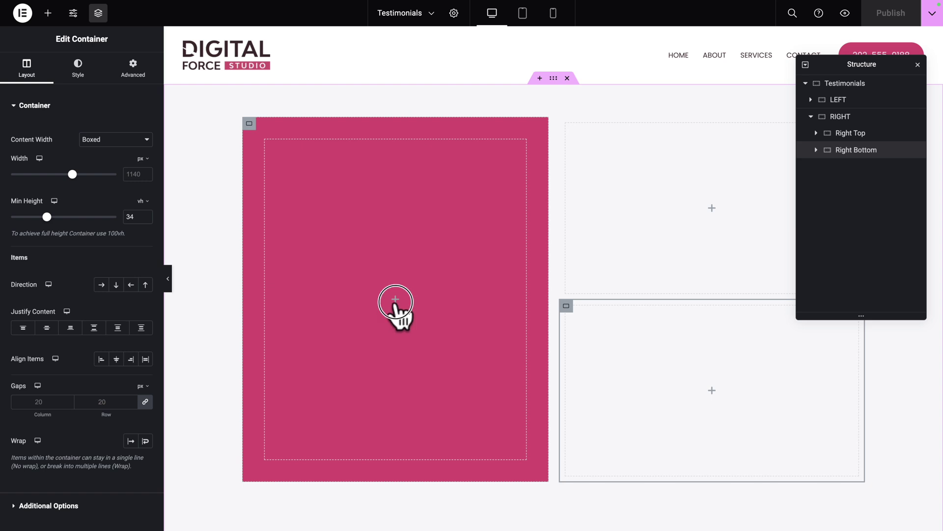
Add an Image widget to the LEFT container showing quotes-02.webp from the Media Library.
{"action": "left_click", "coordinate": [396, 300]}
{"action": "left_click_drag", "start_coordinate": [113, 243], "coordinate": [396, 299]}
{"action": "left_click", "coordinate": [97, 166]}
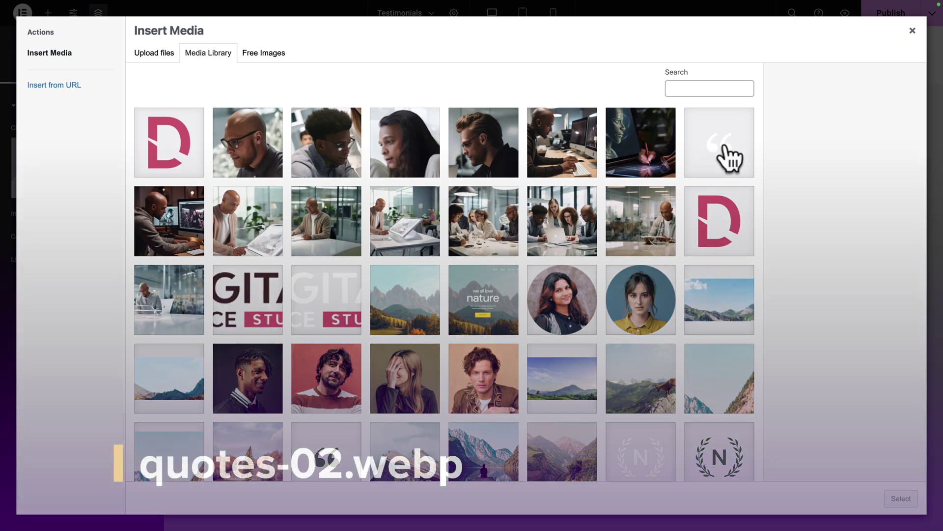
{"action": "left_click", "coordinate": [731, 158]}
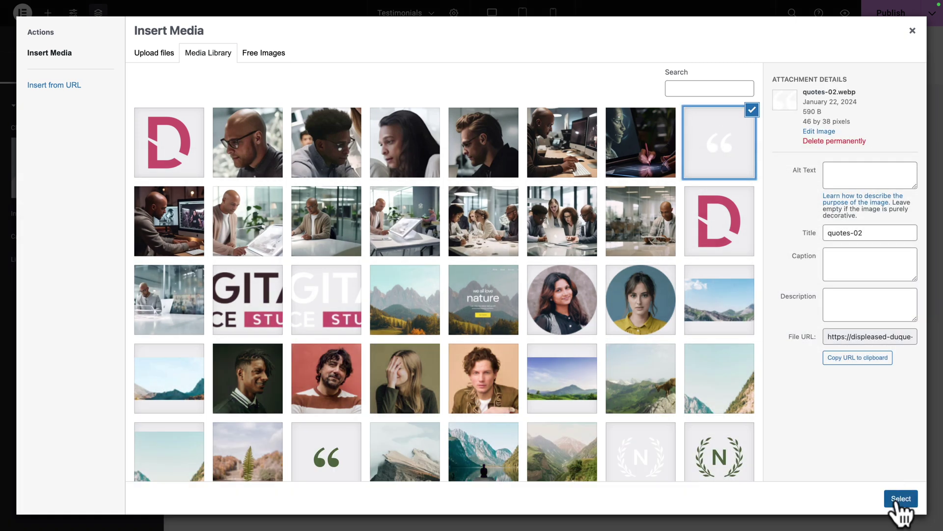
{"action": "left_click", "coordinate": [897, 499]}
Set the quote image's width and max width to 37 px and its opacity to 0.3.
{"action": "left_click", "coordinate": [78, 74]}
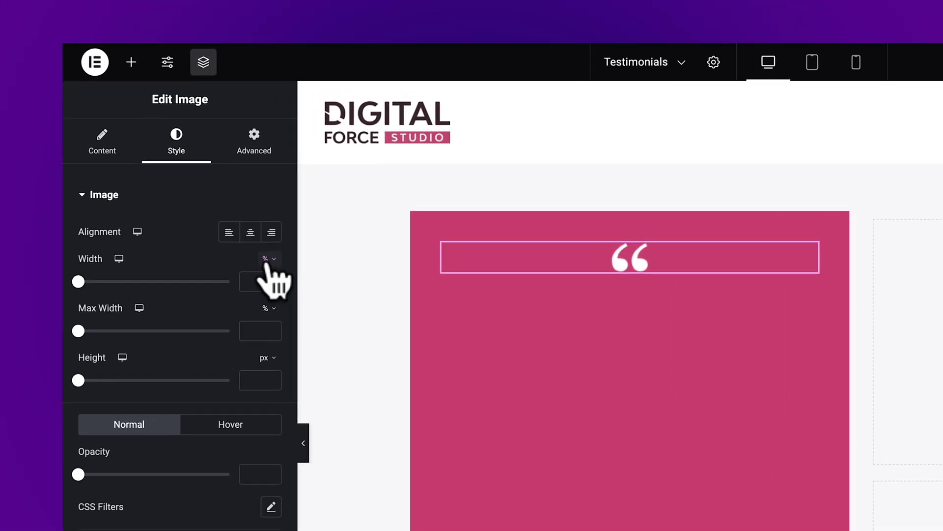
{"action": "left_click", "coordinate": [266, 260]}
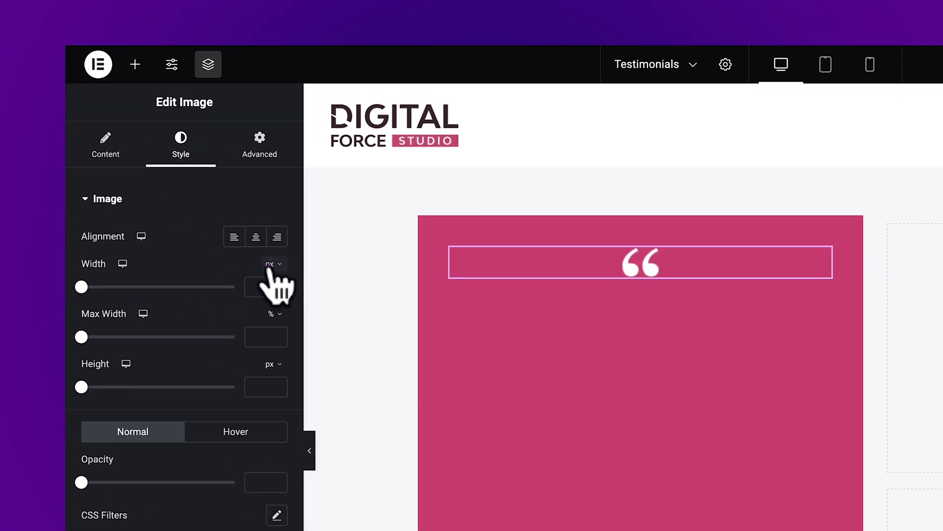
{"action": "left_click", "coordinate": [271, 314]}
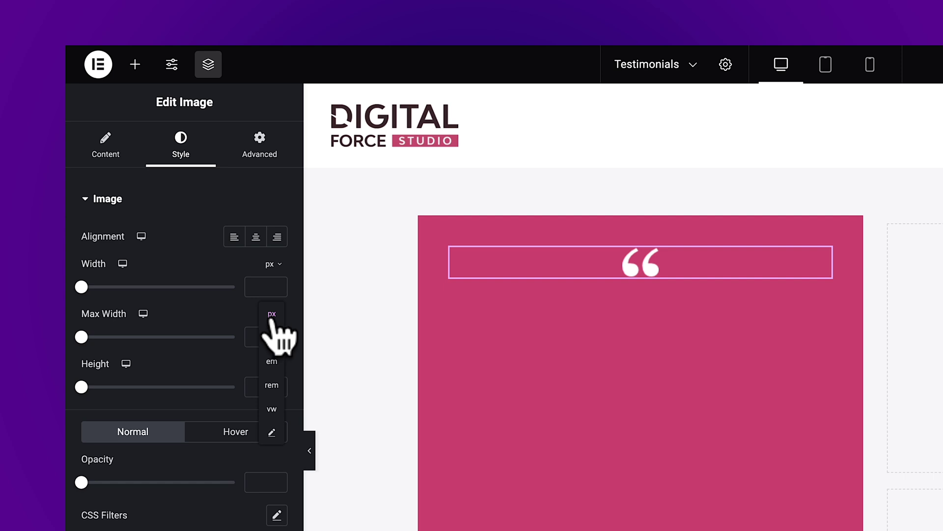
{"action": "left_click", "coordinate": [253, 286]}
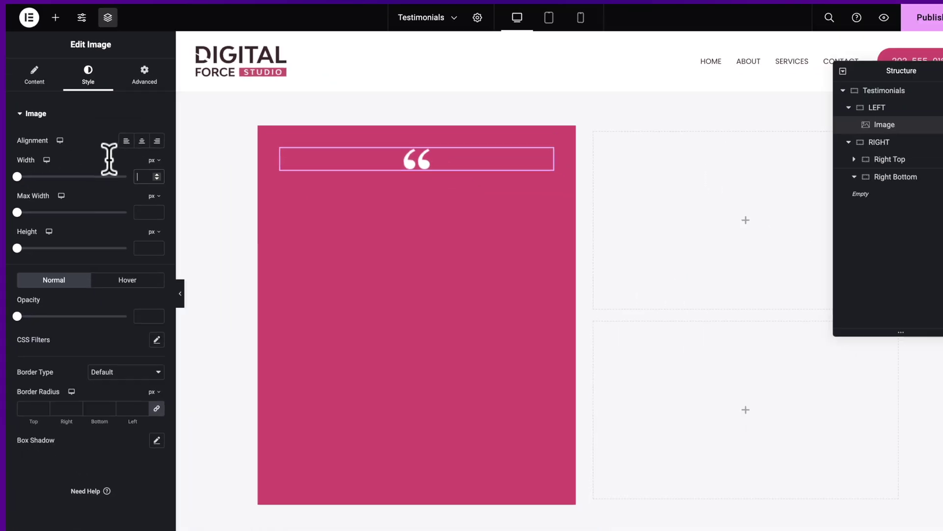
{"action": "type", "text": "37"}
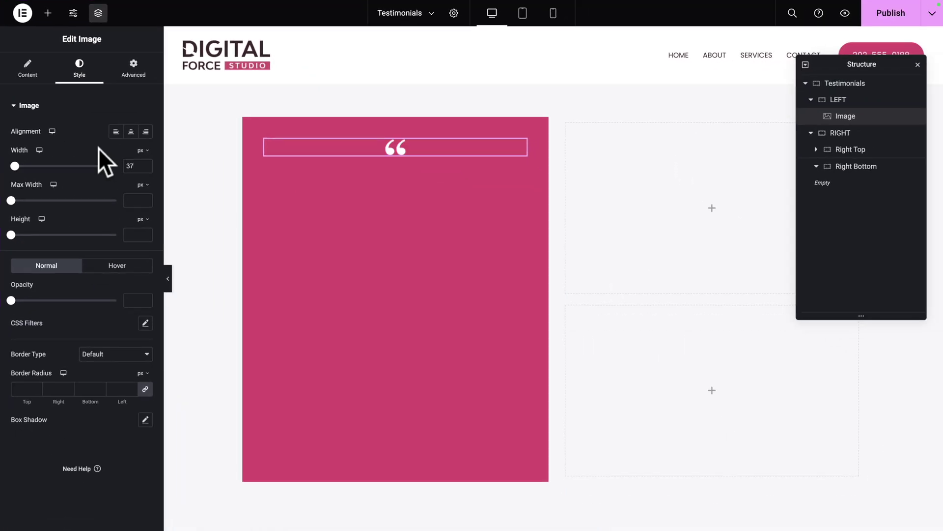
{"action": "left_click", "coordinate": [130, 197]}
{"action": "type", "text": "37"}
{"action": "left_click_drag", "start_coordinate": [10, 300], "coordinate": [25, 300]}
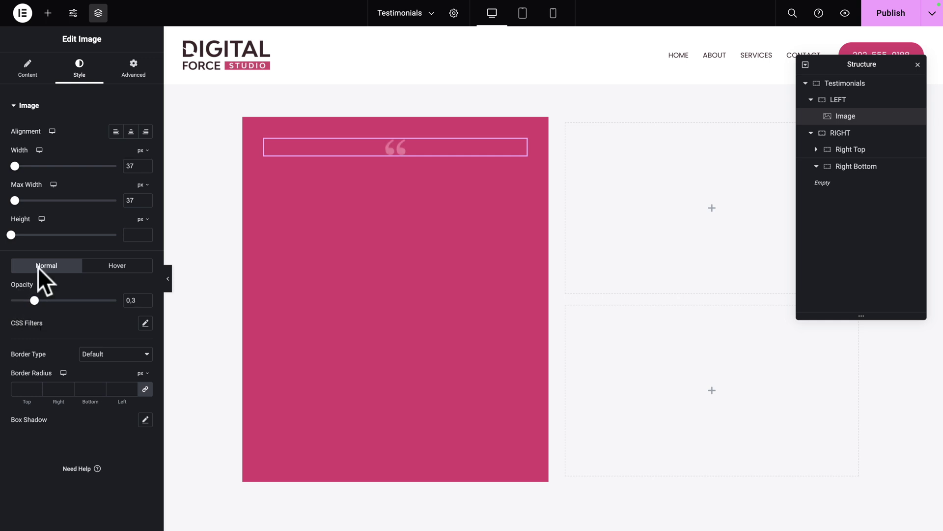
{"action": "left_click", "coordinate": [47, 13]}
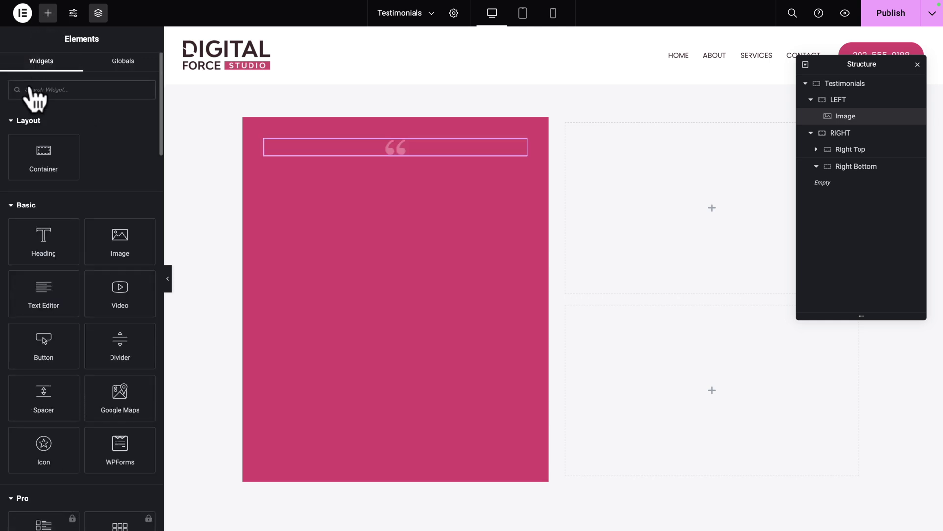
Search 'test' and drop a Testimonial widget into the LEFT container below the quote image.
{"action": "type", "text": "testim"}
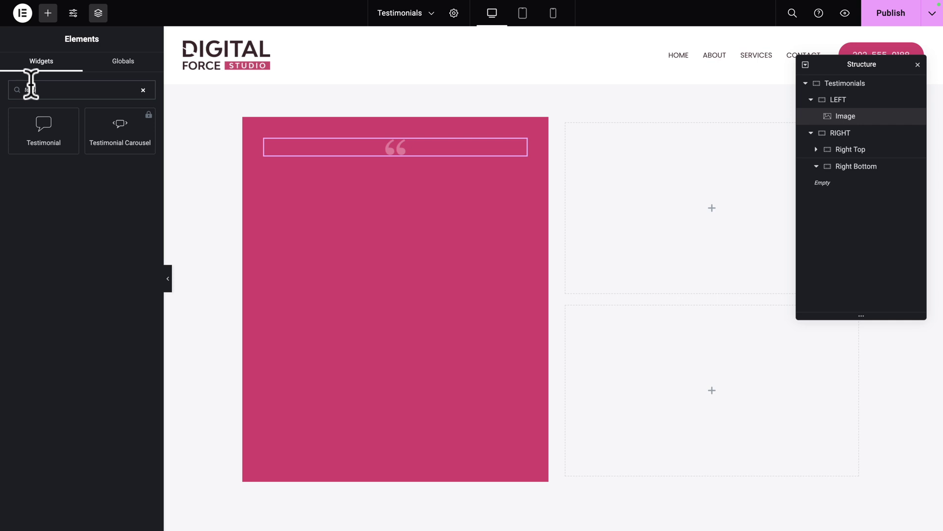
{"action": "left_click_drag", "start_coordinate": [41, 135], "coordinate": [375, 149]}
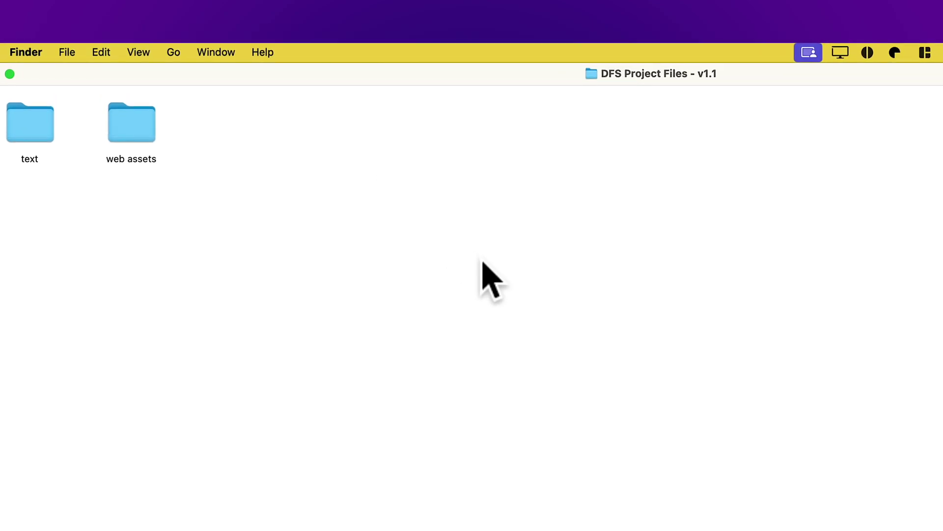
Open text/04-testimonials.txt in Sublime Text and select the first testimonial quote on line 9.
{"action": "double_click", "coordinate": [31, 126]}
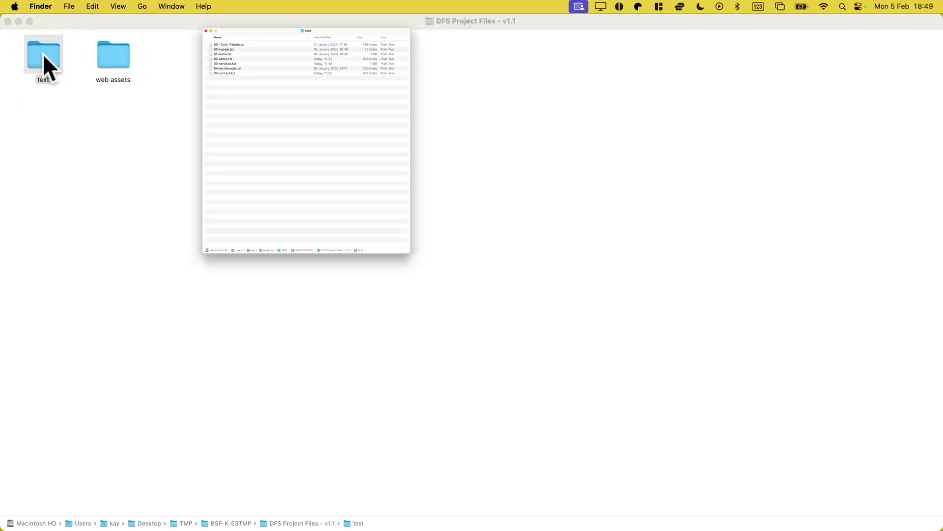
{"action": "left_click", "coordinate": [500, 107]}
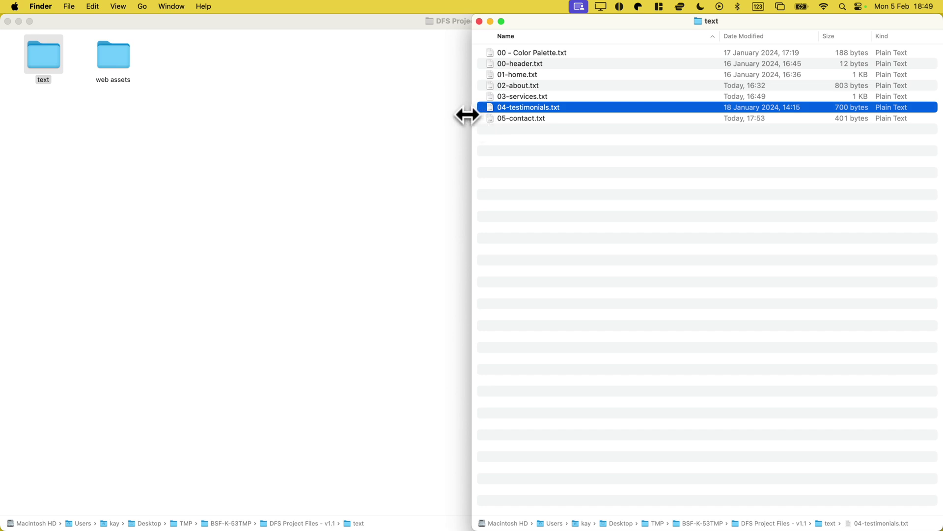
{"action": "key", "text": "cmd+o"}
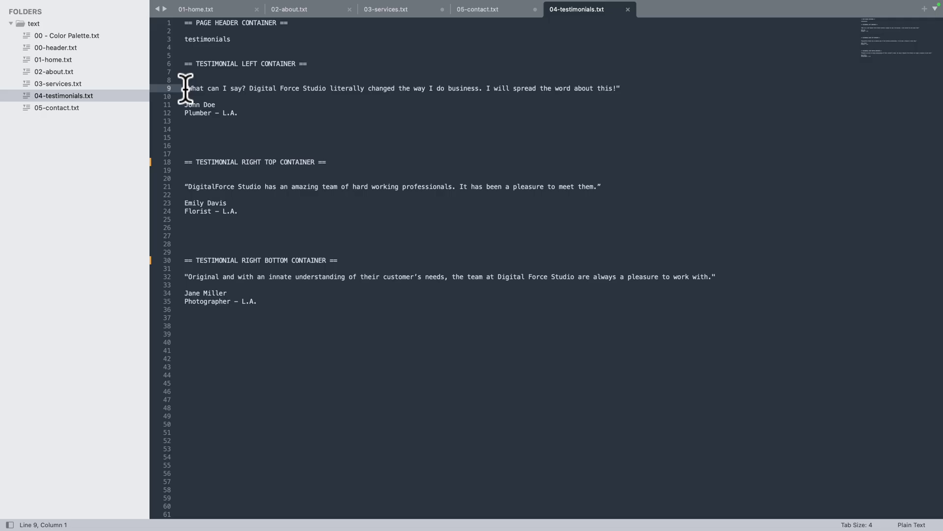
{"action": "key", "text": "super+shift+Right"}
{"action": "key", "text": "super+c"}
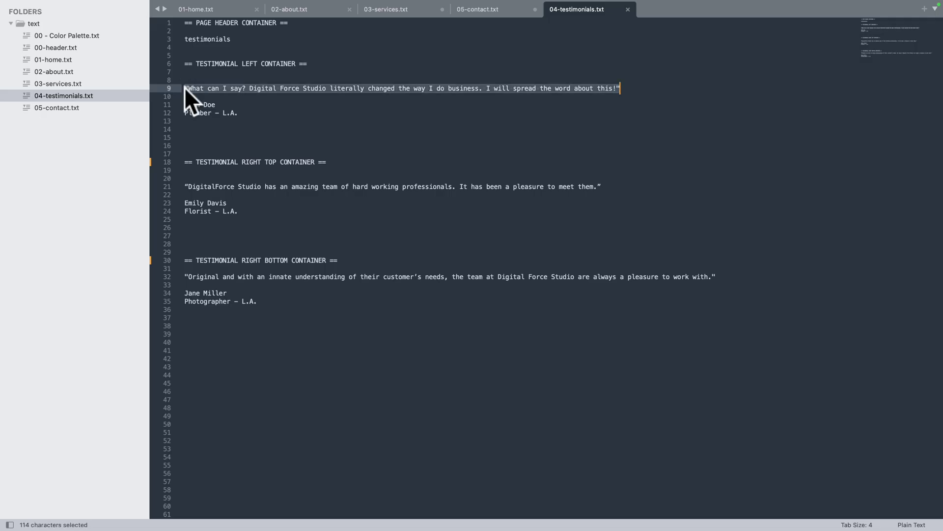
Paste the first testimonial quote into the widget and set its title to 'Plumber - L.A.'.
{"action": "key", "text": "super+Tab"}
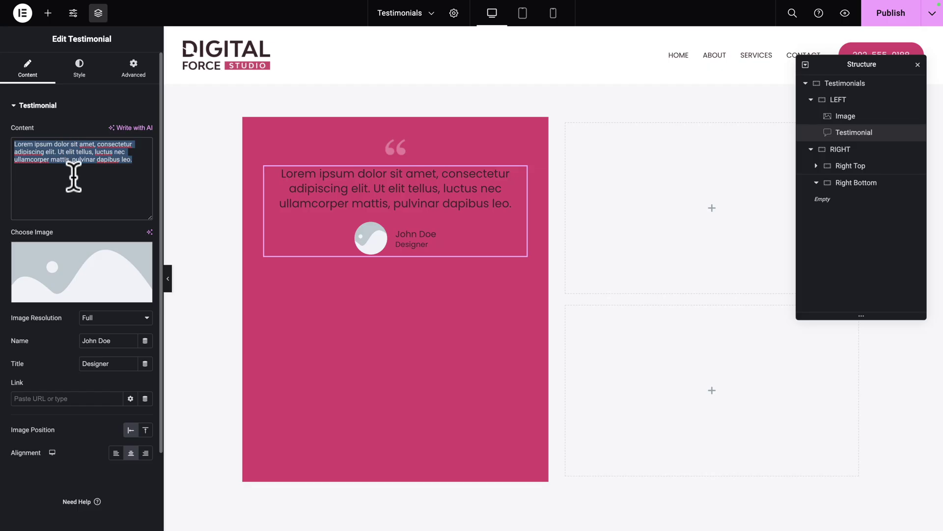
{"action": "key", "text": "super+v"}
{"action": "key", "text": "super+Tab"}
{"action": "left_click", "coordinate": [187, 113]}
{"action": "key", "text": "super+Tab"}
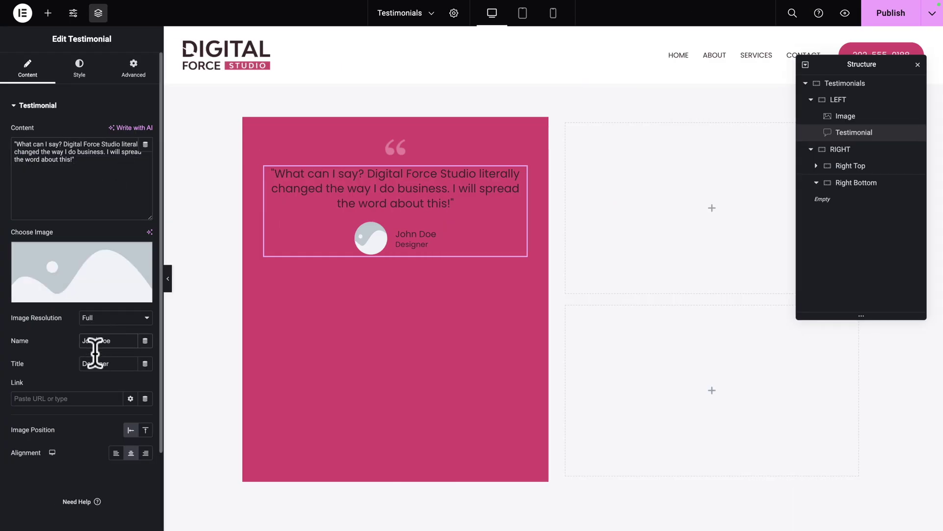
{"action": "type", "text": "Plumber - L.A."}
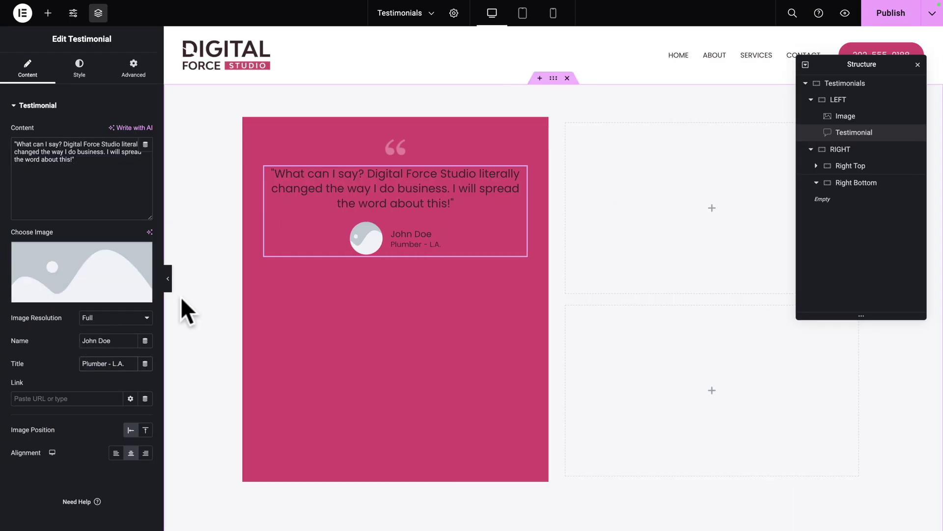
Replace the placeholder avatar with the young man's portrait from the Media Library.
{"action": "left_click", "coordinate": [103, 274]}
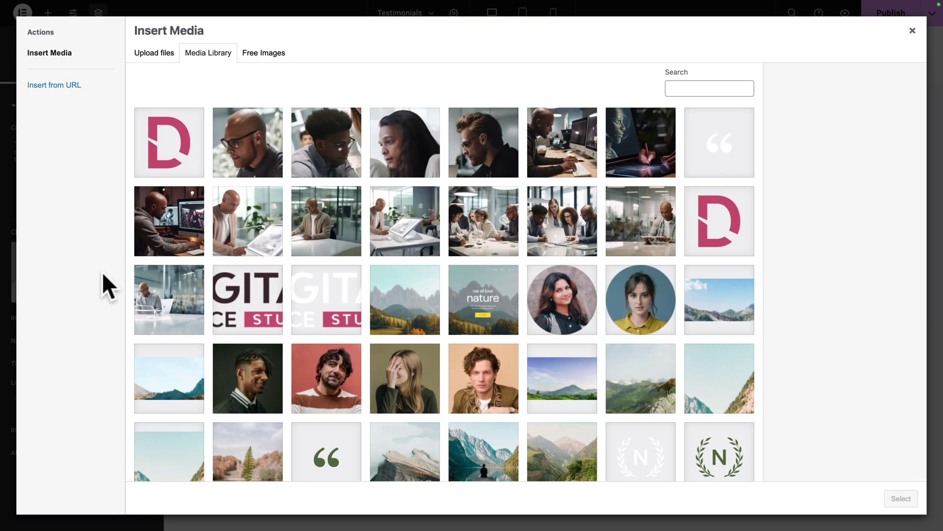
{"action": "left_click", "coordinate": [169, 379]}
{"action": "left_click", "coordinate": [252, 397]}
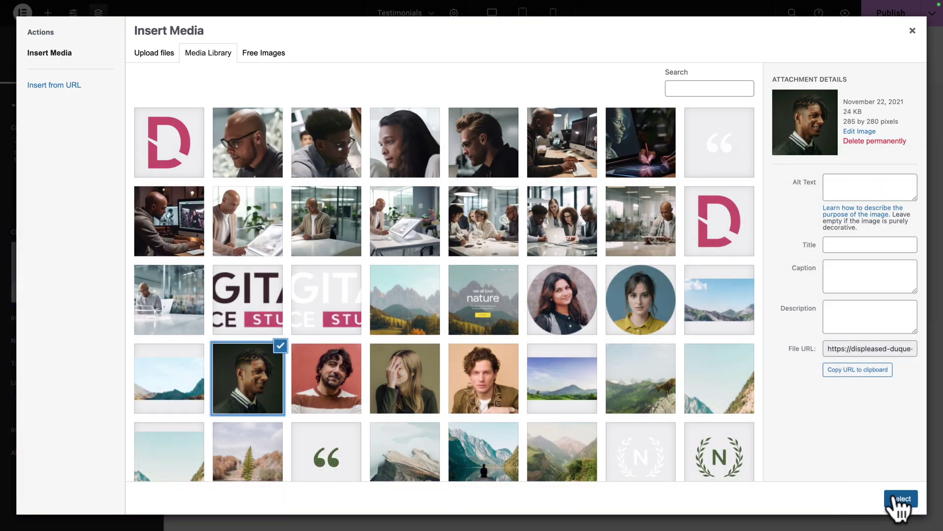
{"action": "left_click", "coordinate": [894, 498]}
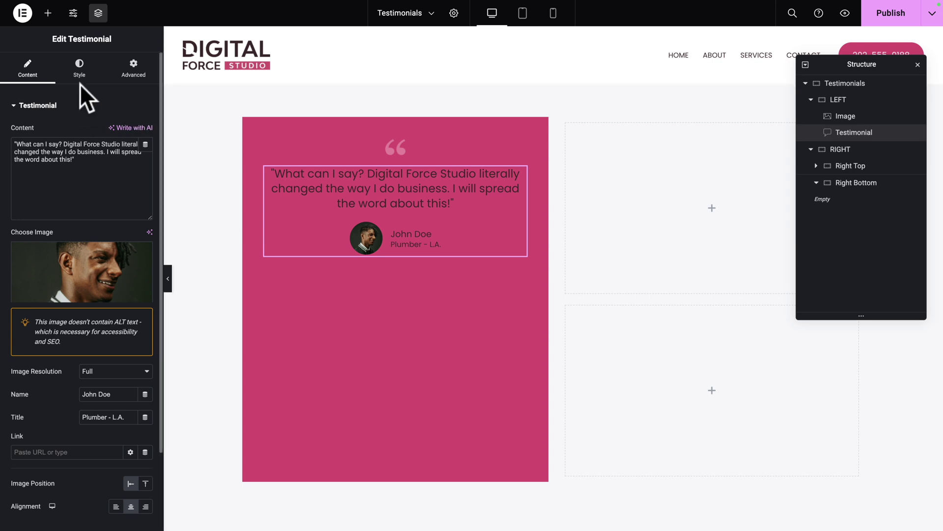
Make the testimonial quote text white (Theme Color 6) and the name beige (Theme Color 2).
{"action": "left_click", "coordinate": [78, 66]}
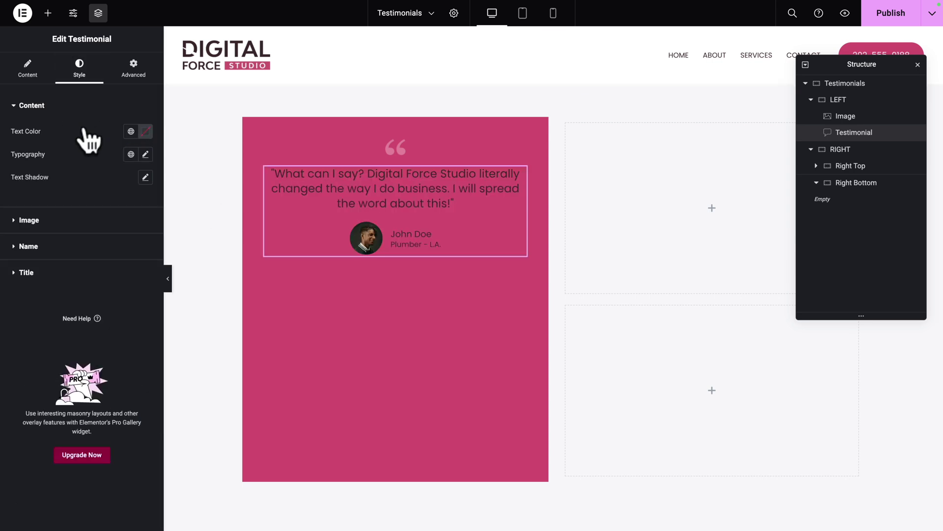
{"action": "left_click", "coordinate": [130, 131]}
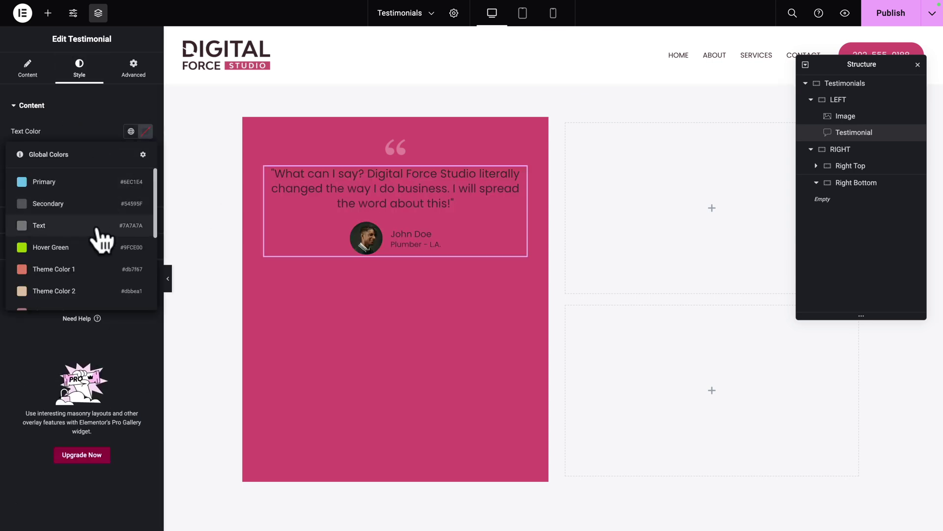
{"action": "scroll", "coordinate": [102, 239], "scroll_direction": "down", "scroll_amount": 2}
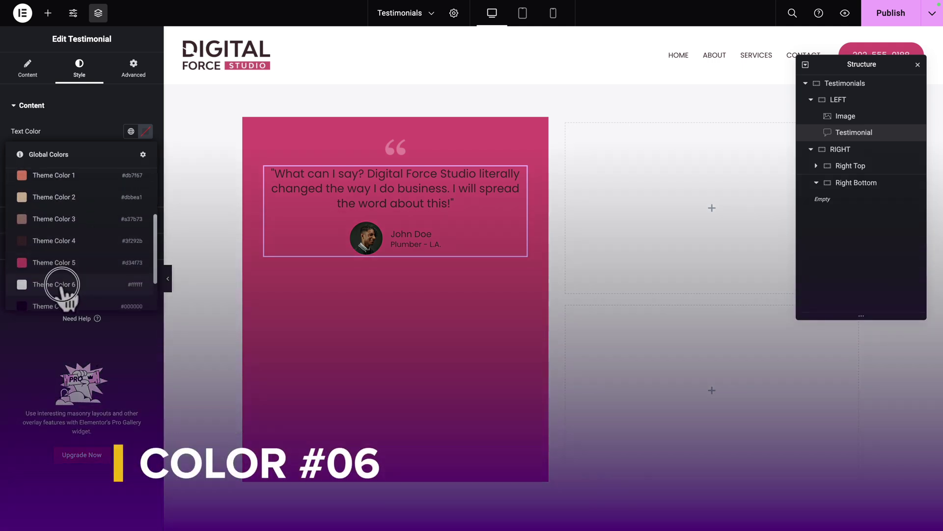
{"action": "left_click", "coordinate": [62, 284]}
{"action": "left_click", "coordinate": [29, 246]}
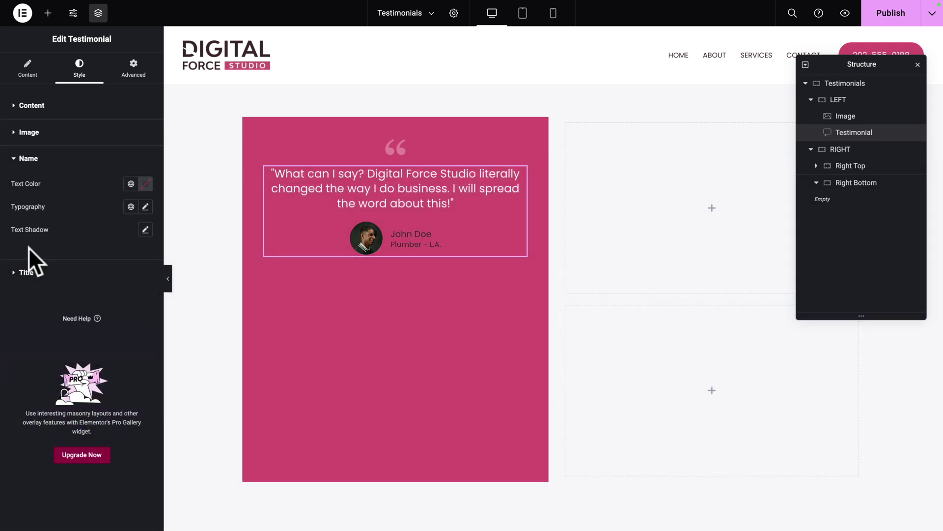
{"action": "left_click", "coordinate": [131, 184]}
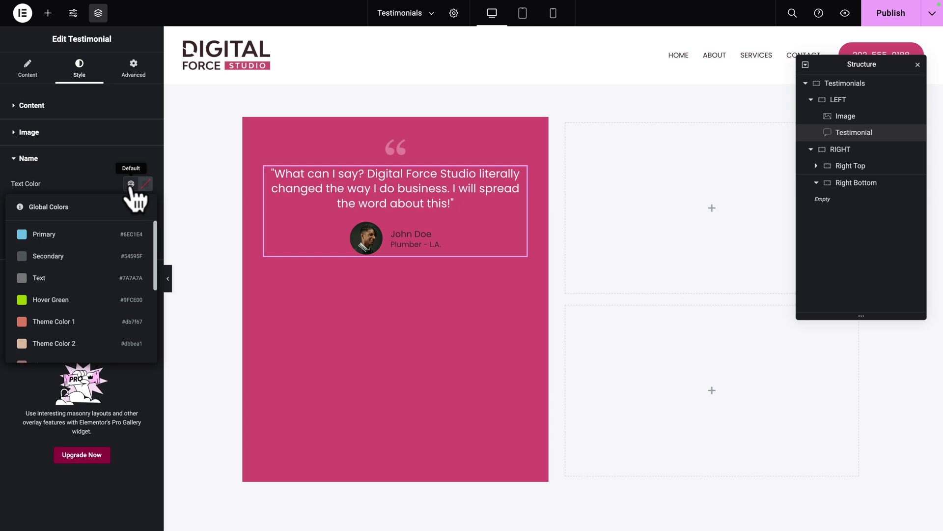
{"action": "scroll", "coordinate": [70, 289], "scroll_direction": "down", "scroll_amount": 1}
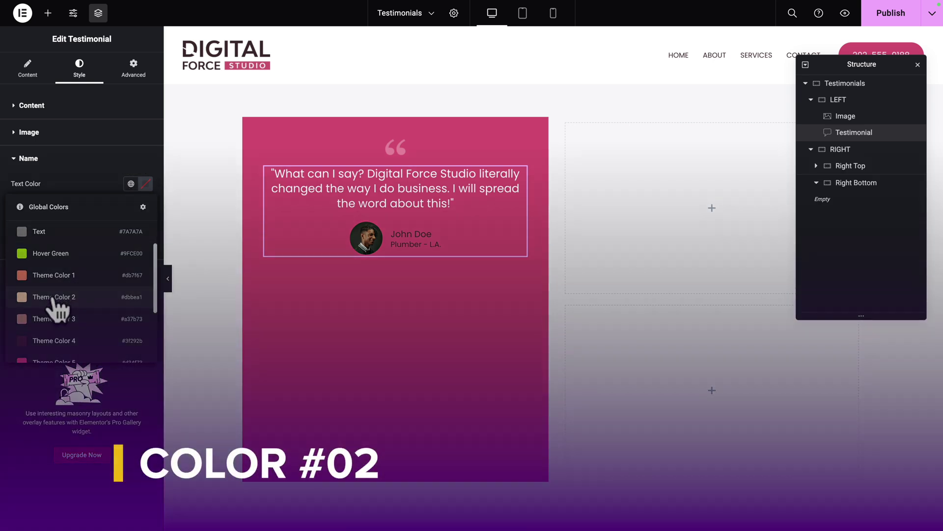
{"action": "left_click", "coordinate": [54, 297]}
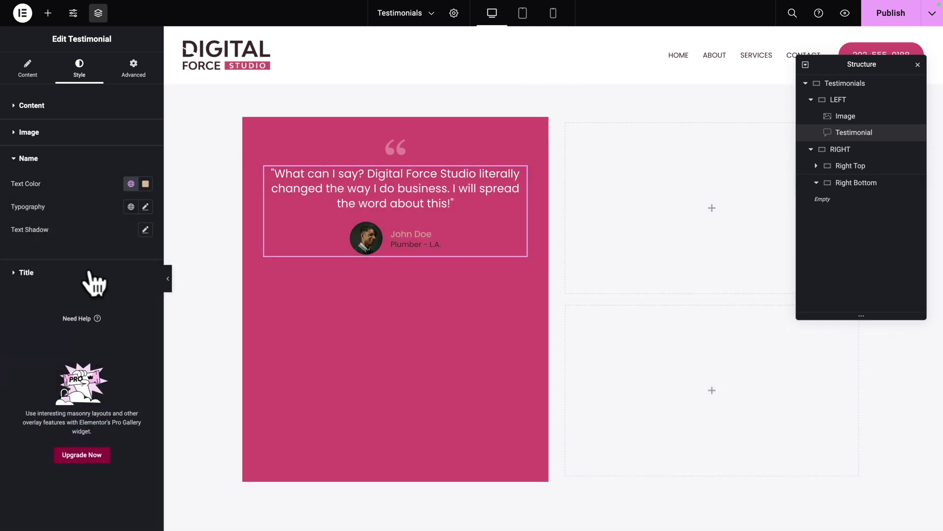
Colour the testimonial title with the light Theme Color 9.
{"action": "left_click", "coordinate": [93, 275]}
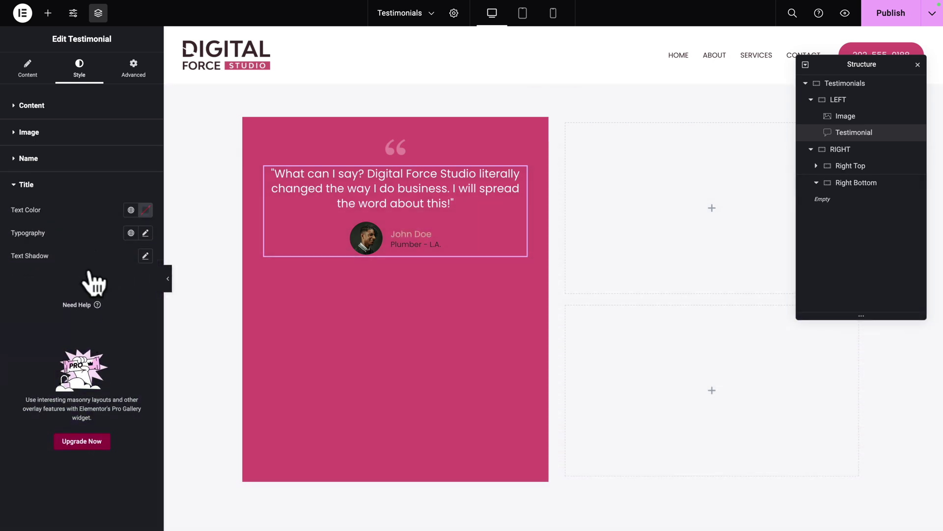
{"action": "left_click", "coordinate": [132, 211]}
{"action": "scroll", "coordinate": [84, 311], "scroll_direction": "down", "scroll_amount": 3}
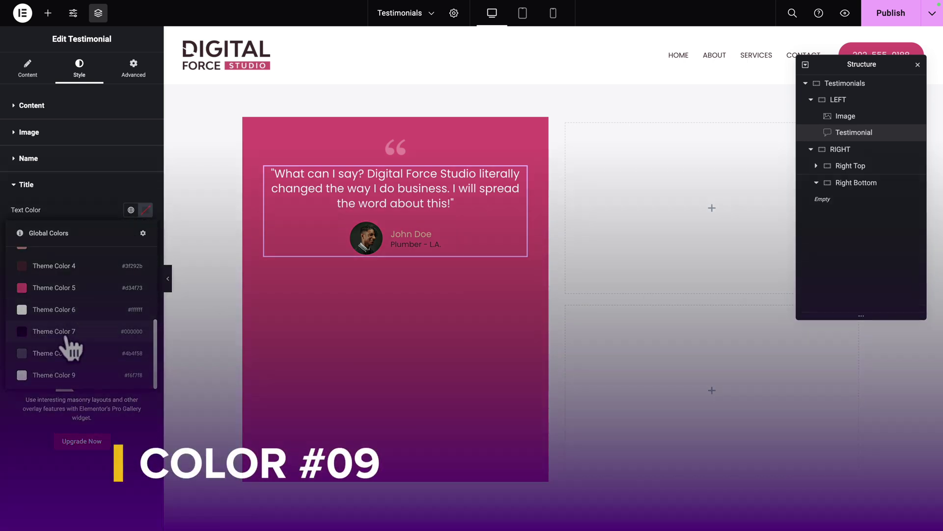
{"action": "left_click", "coordinate": [54, 375]}
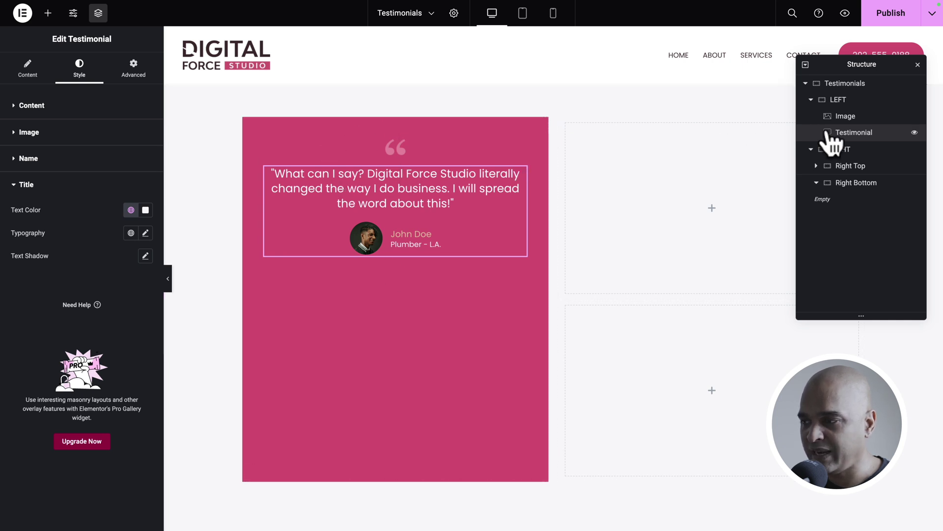
{"action": "left_click", "coordinate": [839, 105]}
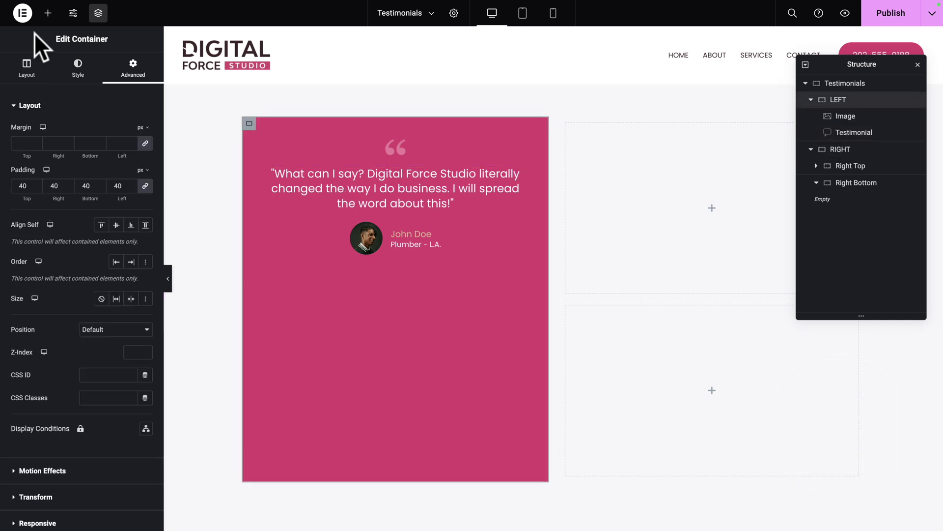
{"action": "left_click", "coordinate": [21, 61]}
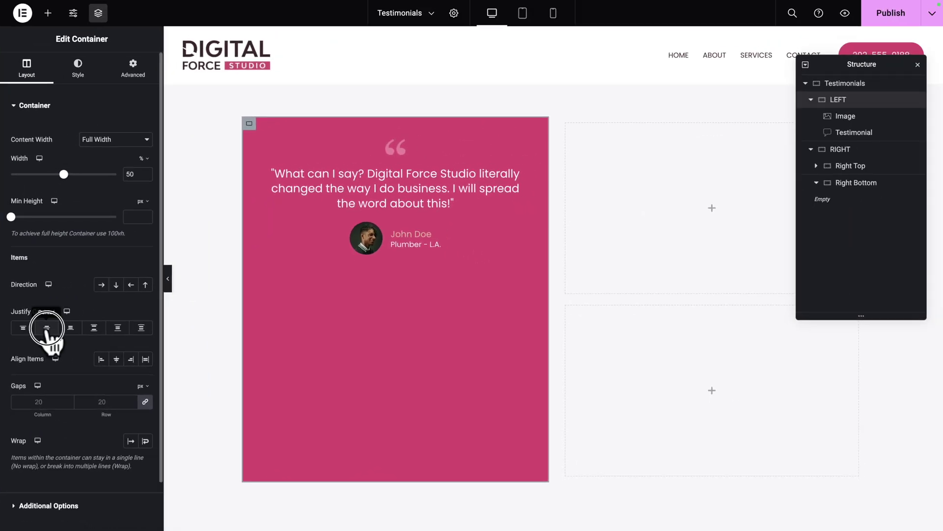
Set LEFT's Justify Content and Align Items to Center and publish the page.
{"action": "left_click", "coordinate": [47, 328]}
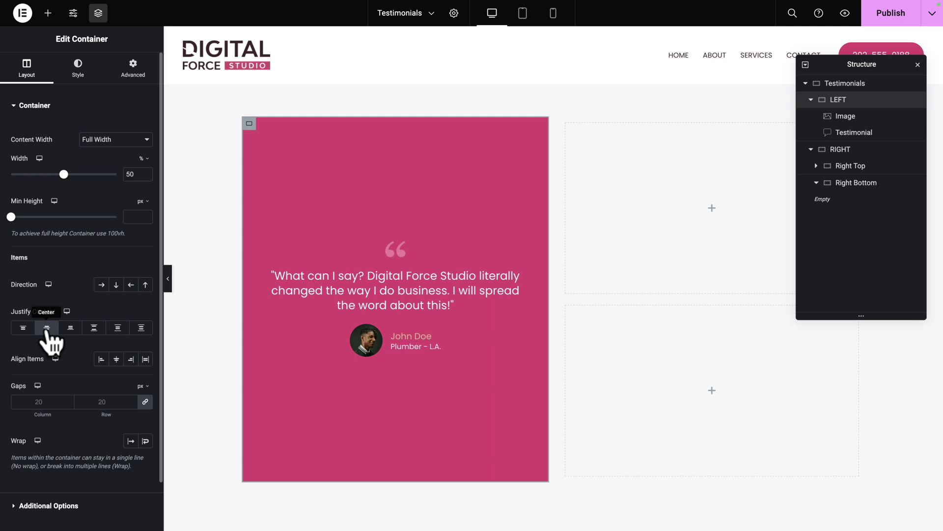
{"action": "left_click", "coordinate": [116, 360]}
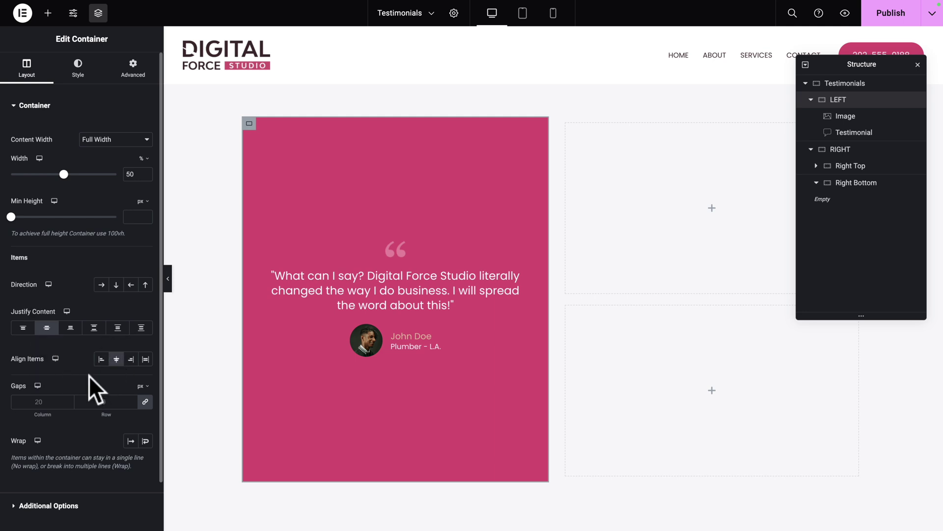
{"action": "left_click", "coordinate": [883, 19]}
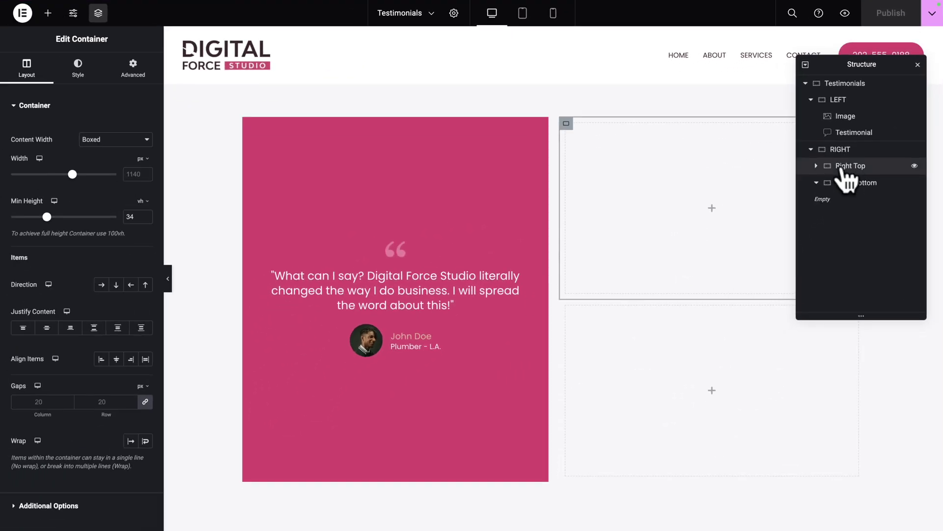
Give the Right Top container a classic salmon Theme Color 1 background.
{"action": "left_click", "coordinate": [78, 73]}
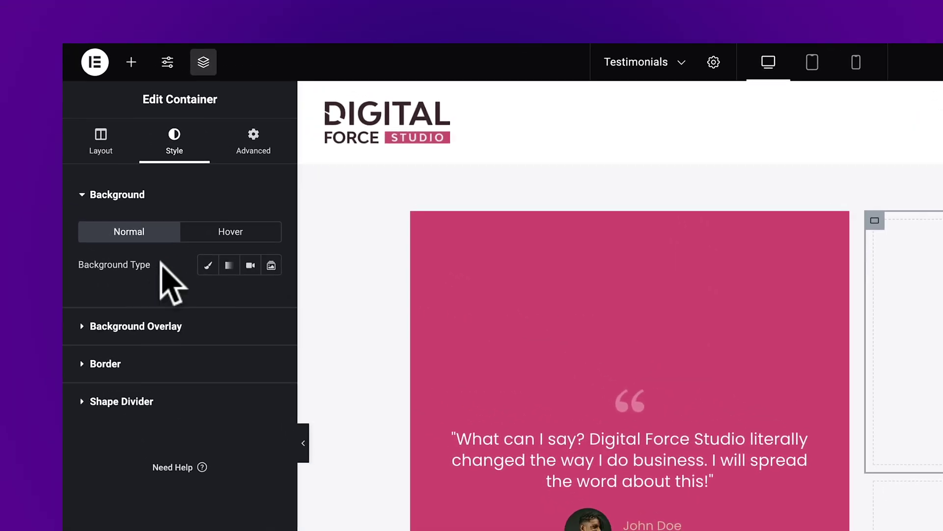
{"action": "left_click", "coordinate": [208, 266]}
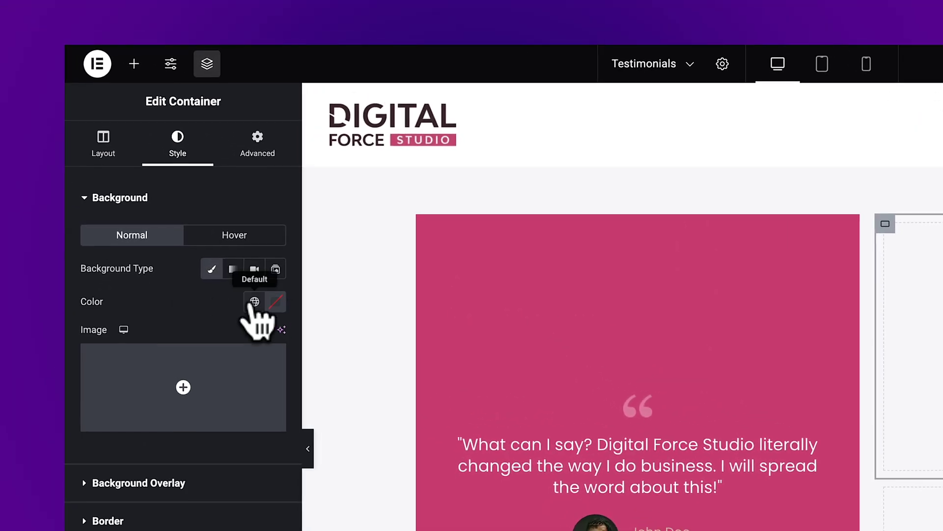
{"action": "left_click", "coordinate": [255, 302]}
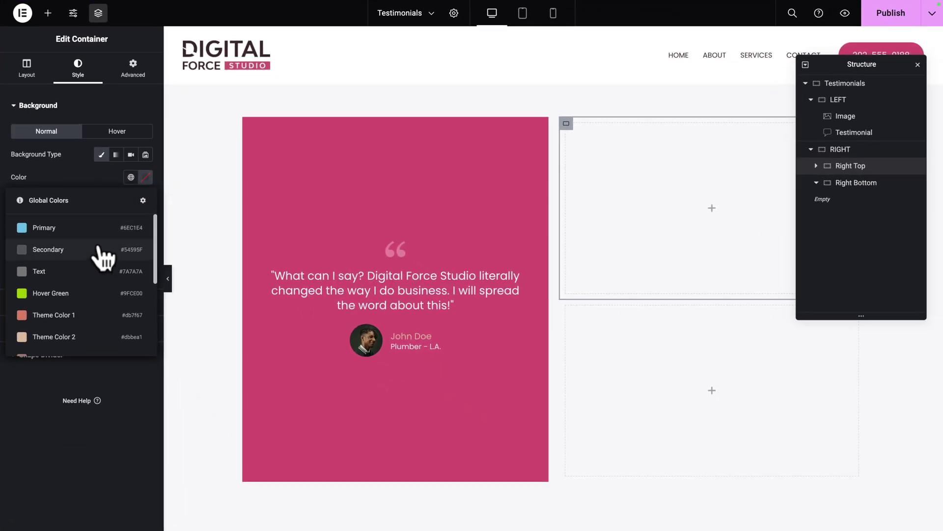
{"action": "scroll", "coordinate": [103, 257], "scroll_direction": "down", "scroll_amount": 2}
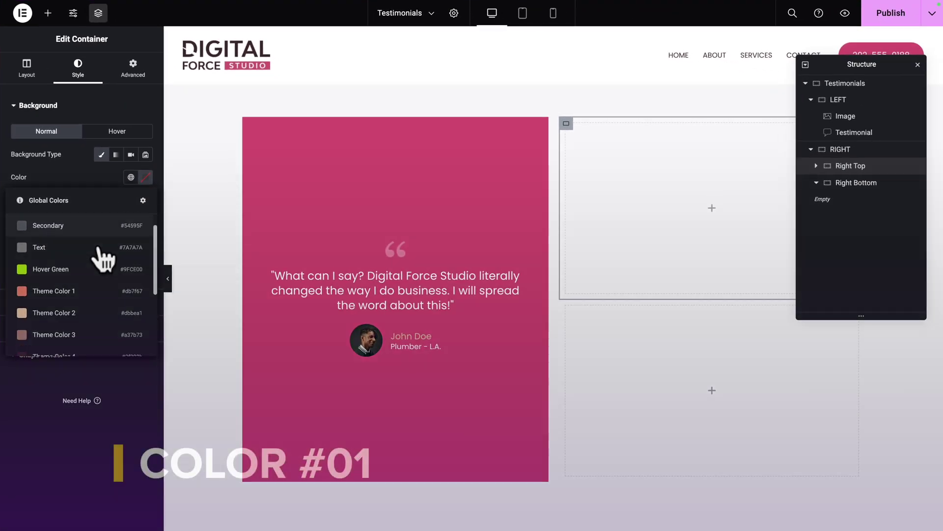
{"action": "left_click", "coordinate": [63, 270]}
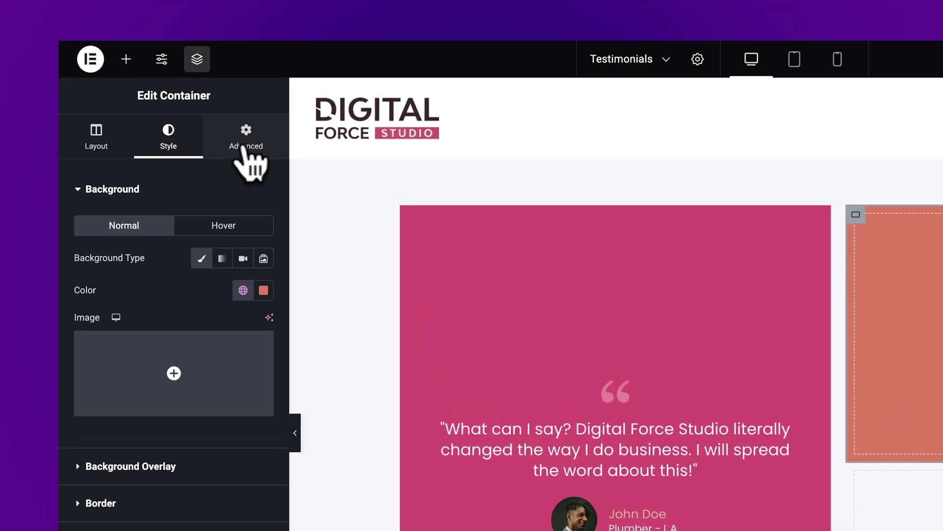
Set Right Top's padding to 40 px on every side.
{"action": "left_click", "coordinate": [176, 98]}
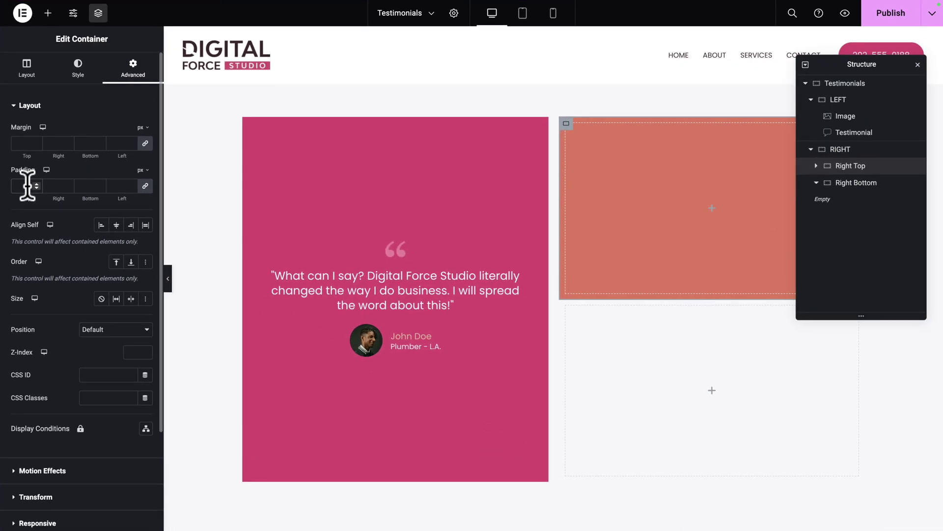
{"action": "left_click", "coordinate": [27, 186]}
{"action": "type", "text": "40"}
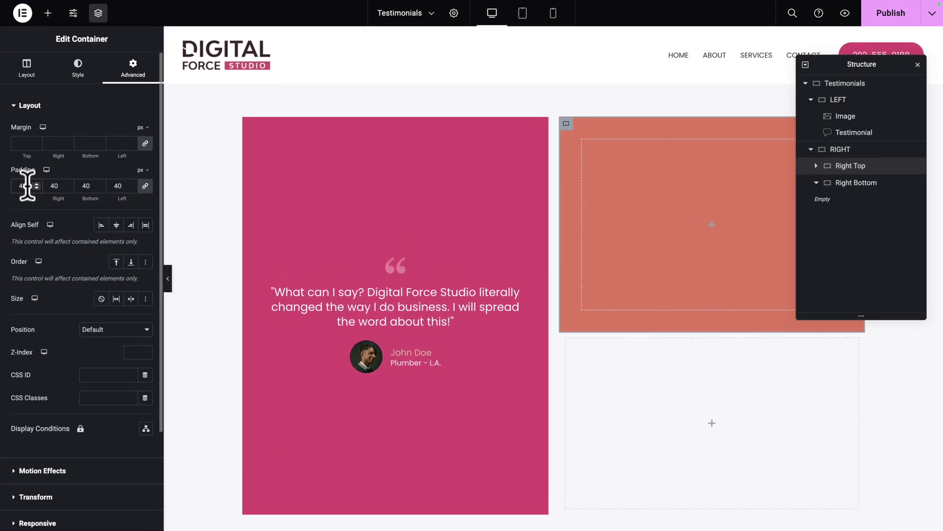
{"action": "left_click", "coordinate": [849, 186]}
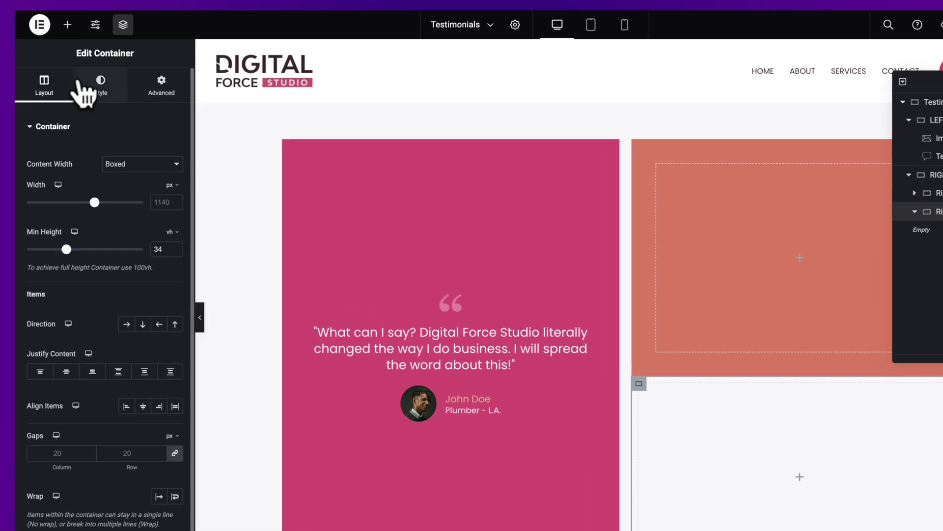
{"action": "left_click", "coordinate": [74, 69]}
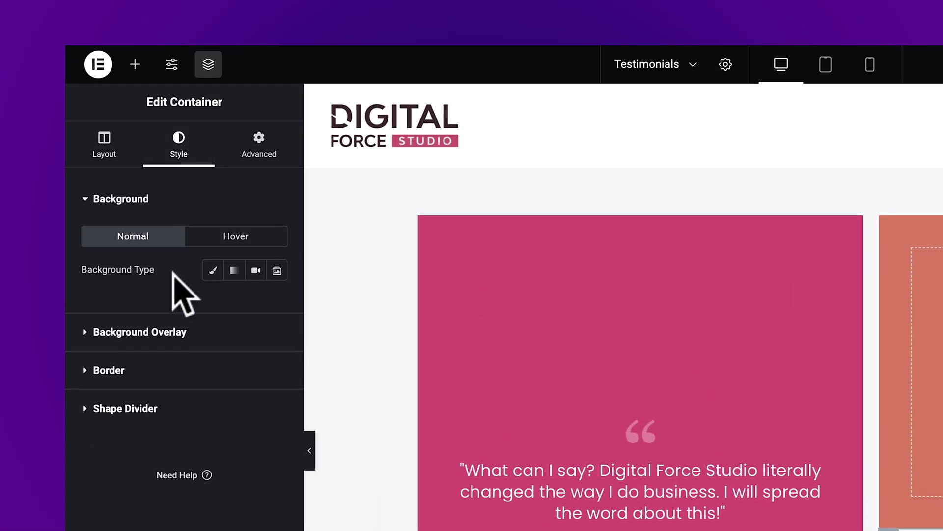
Give Right Bottom a dark Theme Color 4 background and 40 px padding all round.
{"action": "left_click", "coordinate": [212, 269]}
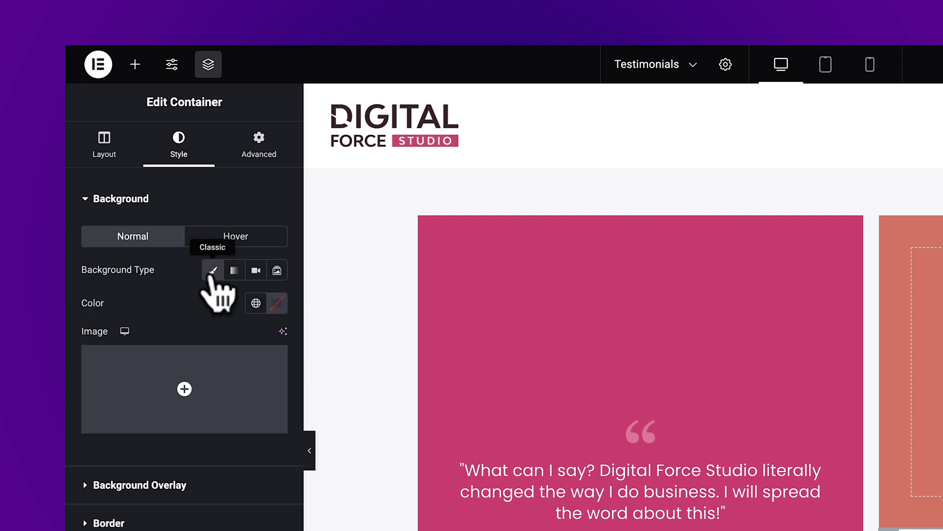
{"action": "left_click", "coordinate": [252, 300]}
{"action": "scroll", "coordinate": [171, 440], "scroll_direction": "down", "scroll_amount": 5}
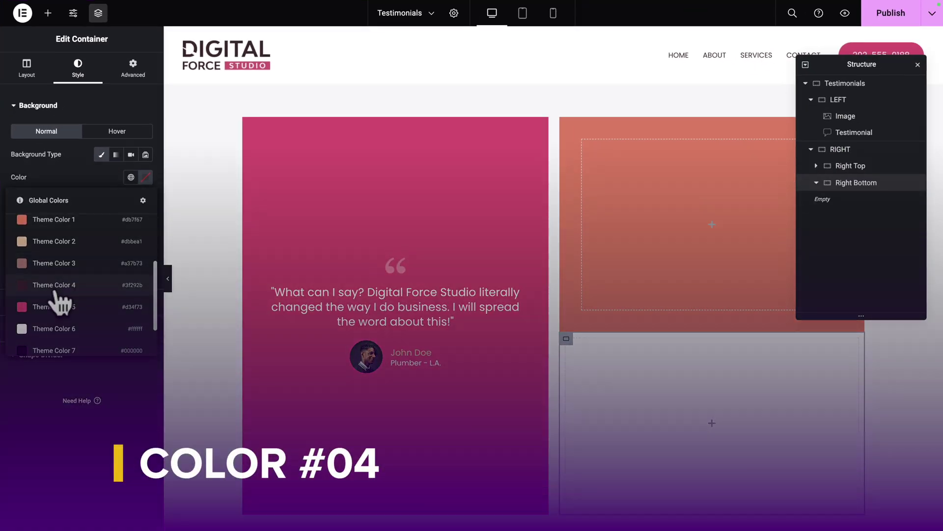
{"action": "left_click", "coordinate": [57, 285]}
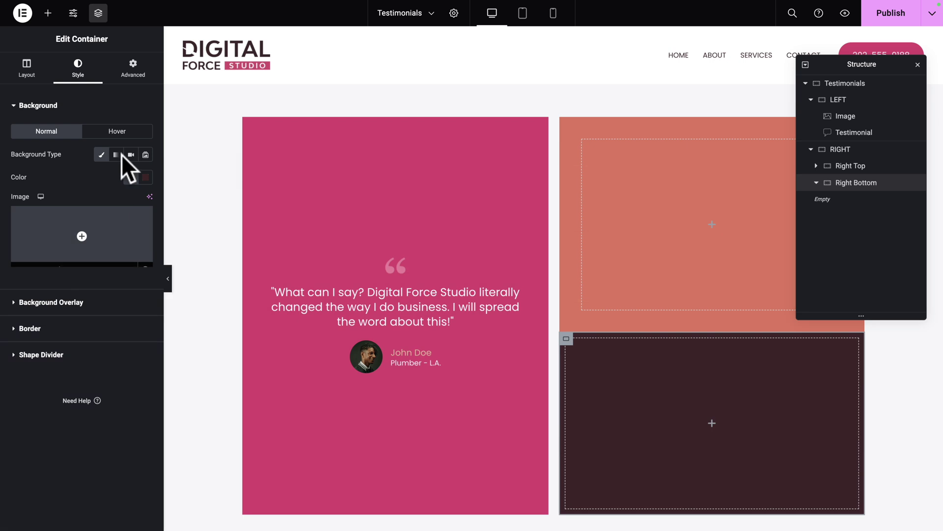
{"action": "left_click", "coordinate": [133, 68]}
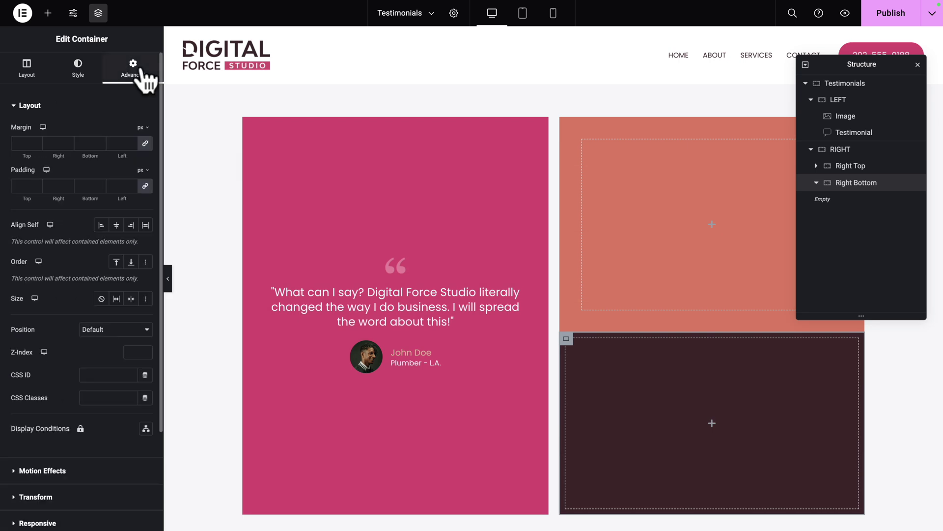
{"action": "left_click", "coordinate": [22, 186]}
{"action": "type", "text": "40"}
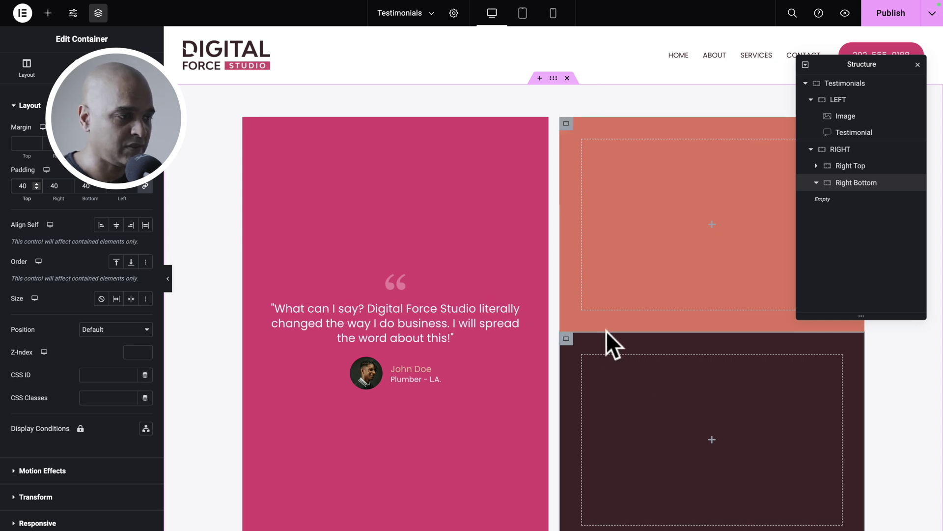
Set the RIGHT container's row gap to 20 px and close the Structure panel.
{"action": "left_click", "coordinate": [839, 153]}
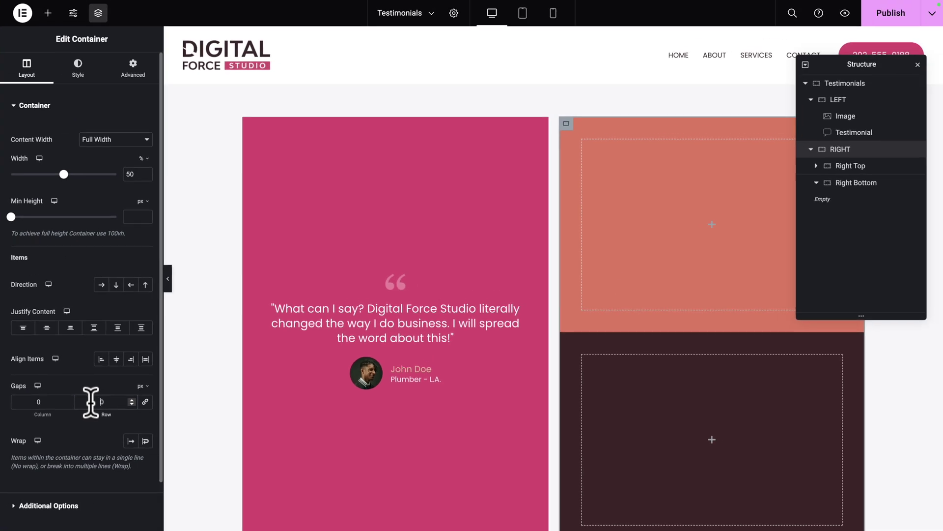
{"action": "left_click", "coordinate": [102, 390]}
{"action": "type", "text": "2"}
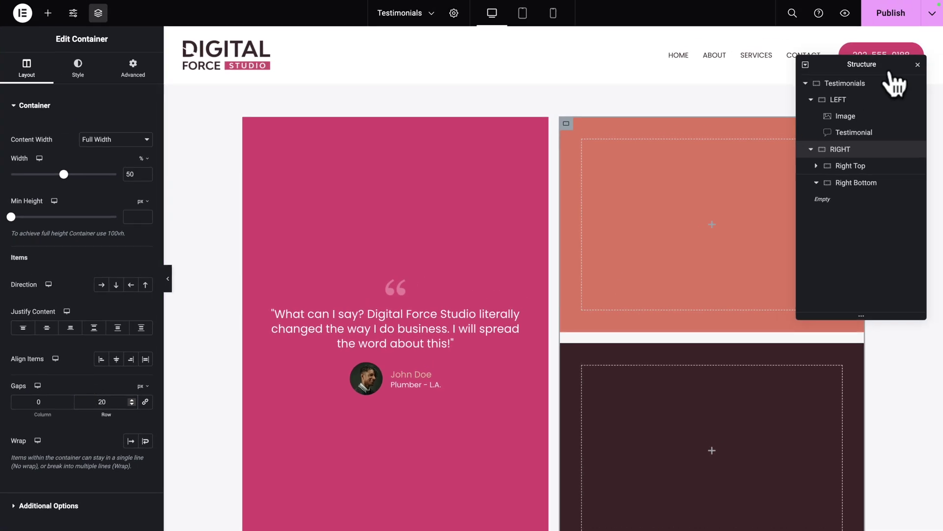
{"action": "left_click", "coordinate": [918, 65]}
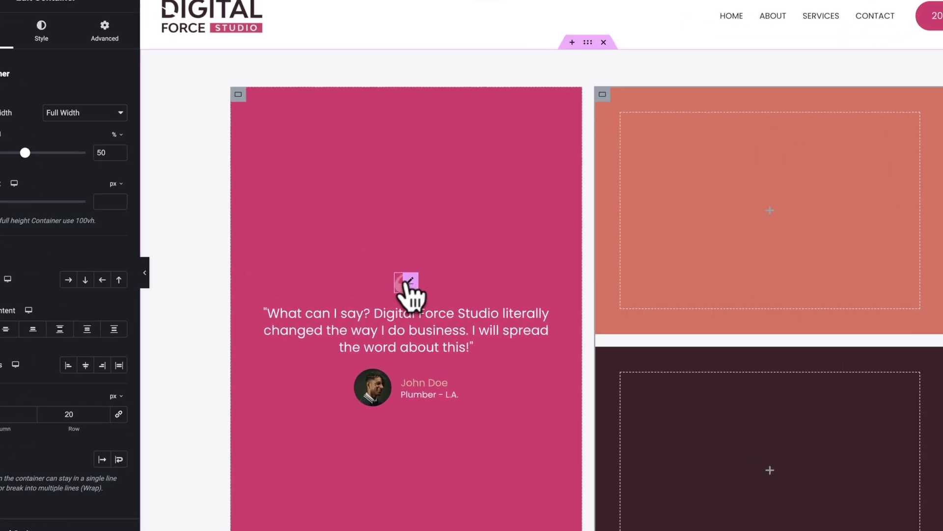
Copy the quote-mark image from LEFT into both right-hand boxes.
{"action": "right_click", "coordinate": [395, 287]}
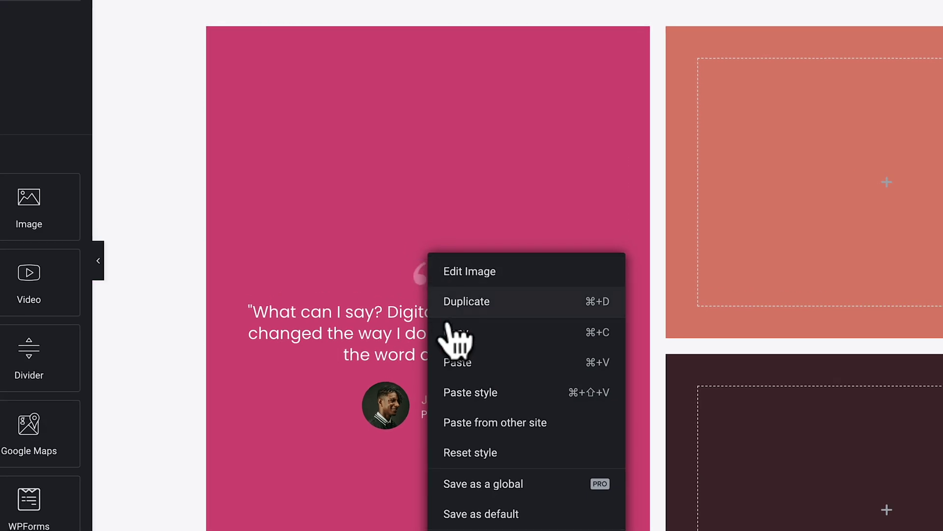
{"action": "left_click", "coordinate": [444, 333]}
{"action": "right_click", "coordinate": [818, 186]}
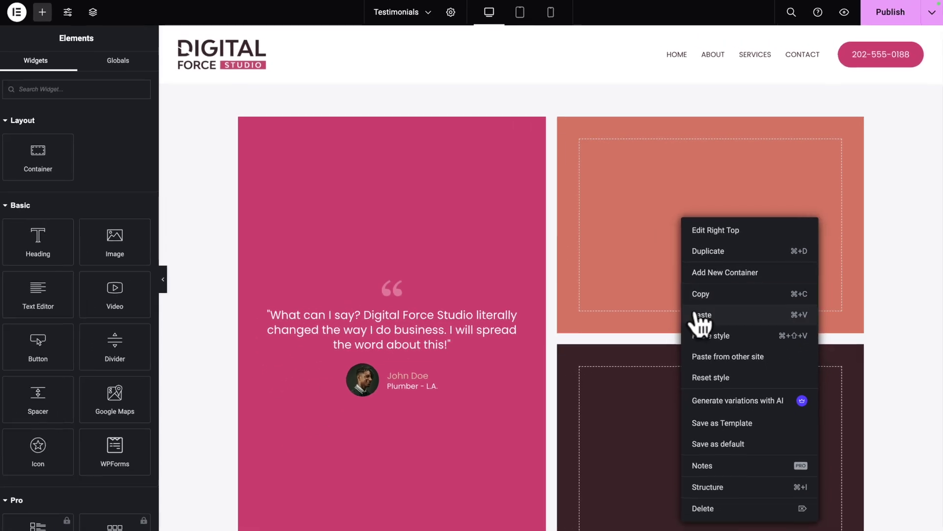
{"action": "left_click", "coordinate": [697, 314]}
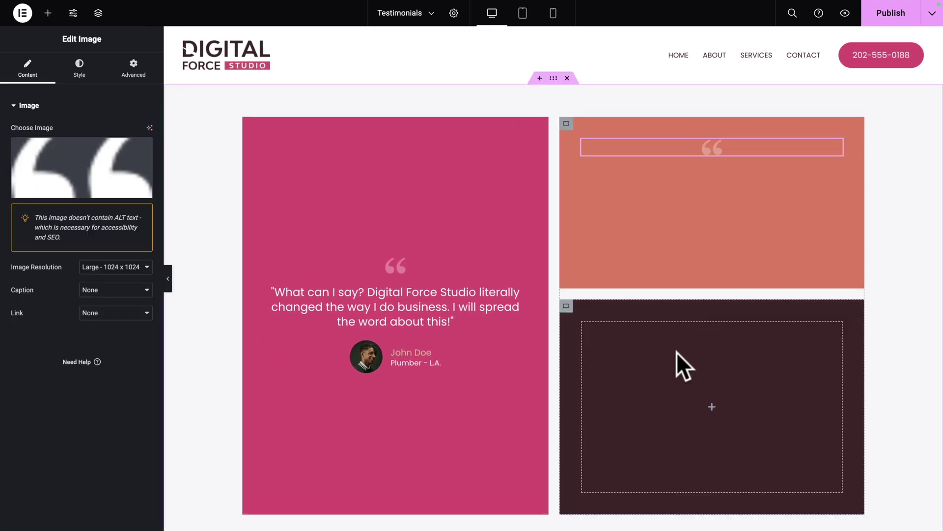
{"action": "right_click", "coordinate": [677, 362]}
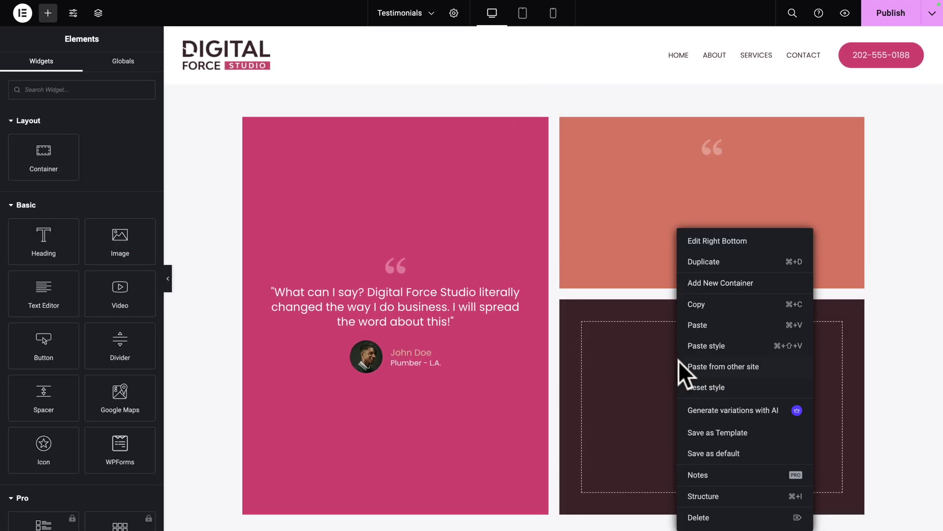
{"action": "left_click", "coordinate": [688, 324]}
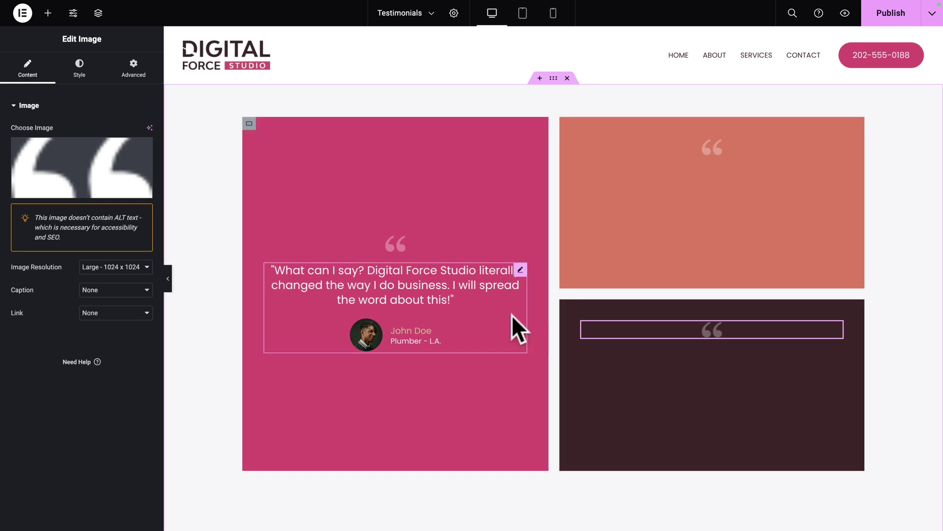
Paste a copy of the first testimonial into the top-right box and copy the DigitalForce Studio quote.
{"action": "right_click", "coordinate": [428, 290]}
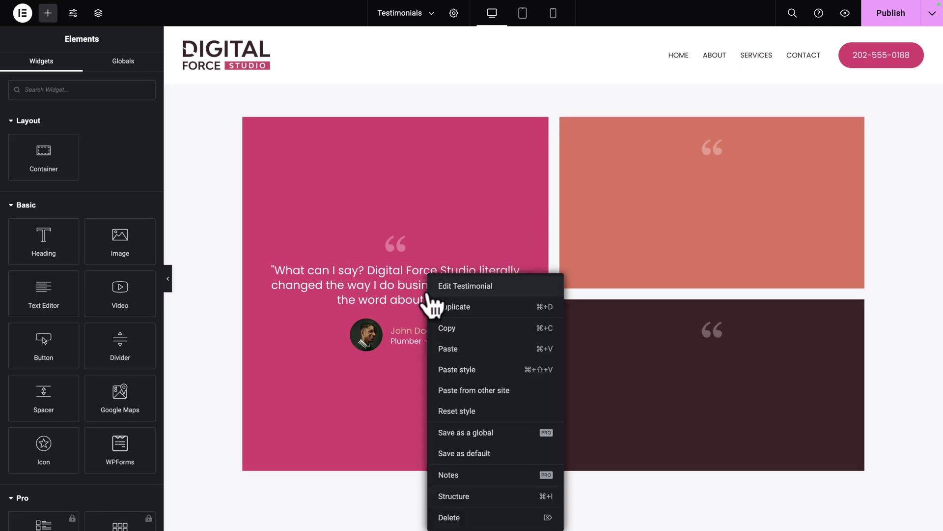
{"action": "left_click", "coordinate": [446, 326]}
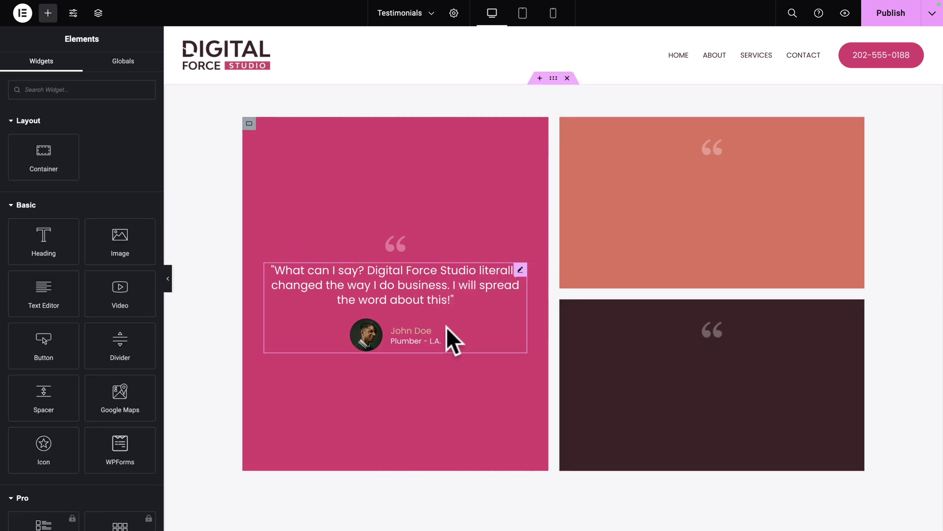
{"action": "right_click", "coordinate": [717, 146]}
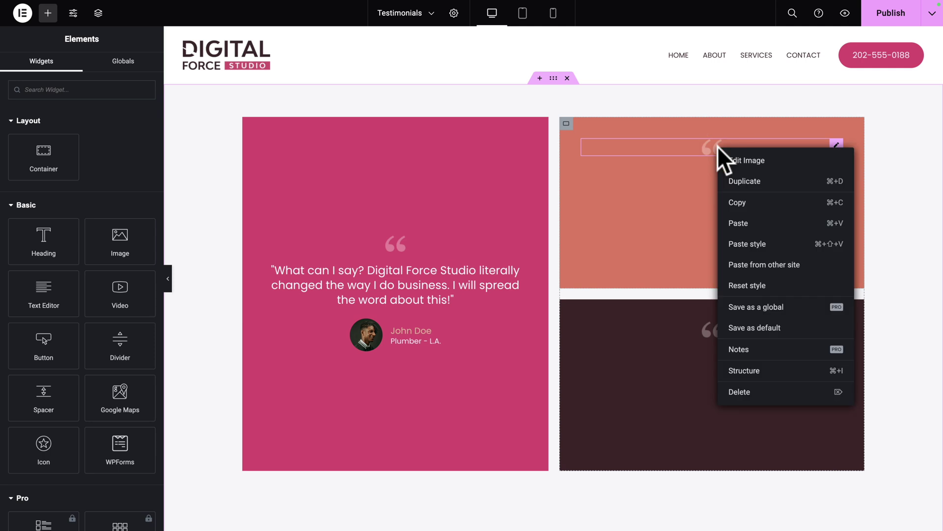
{"action": "left_click", "coordinate": [733, 224]}
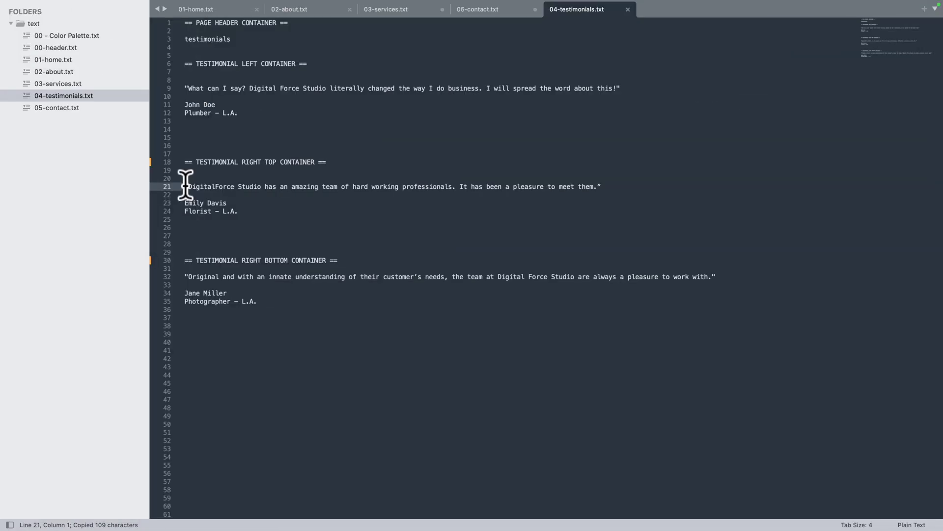
{"action": "key", "text": "super+shift+Right"}
{"action": "key", "text": "super+c"}
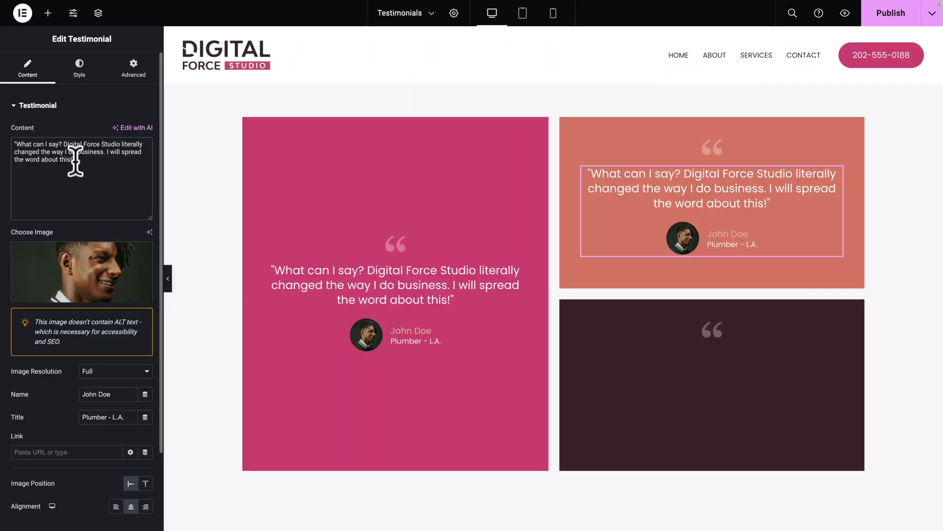
Fill the top-right testimonial with the DigitalForce Studio quote, red-background photo, reviewer name and 'Florist - L.A.' title.
{"action": "triple_click", "coordinate": [75, 162]}
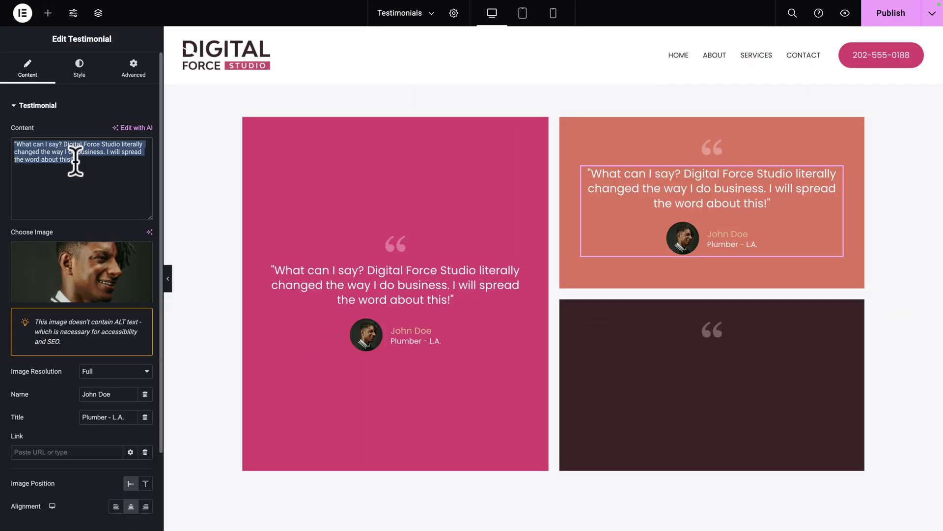
{"action": "key", "text": "super+v"}
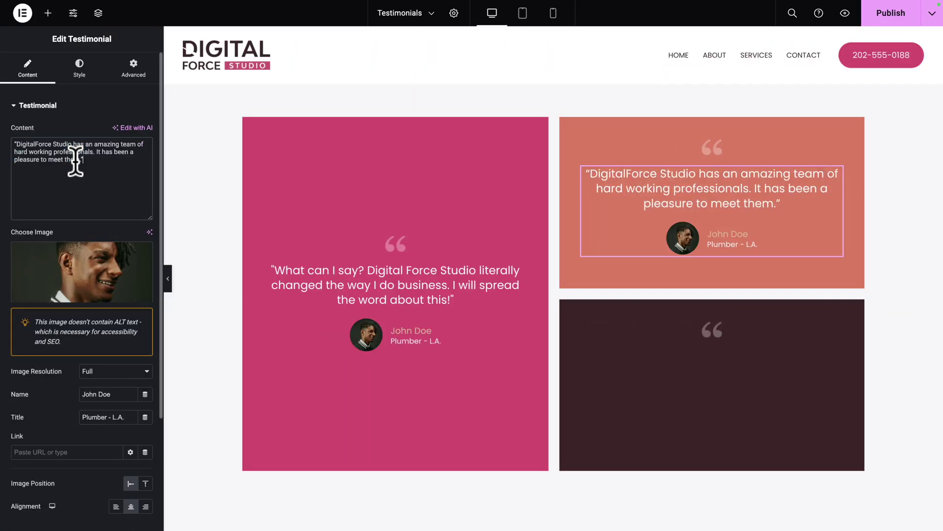
{"action": "left_click", "coordinate": [93, 269]}
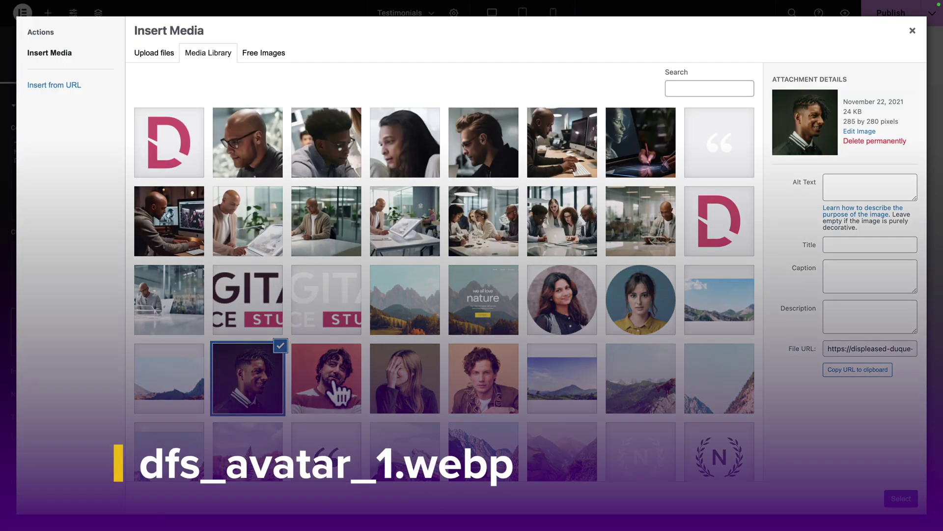
{"action": "left_click", "coordinate": [338, 391]}
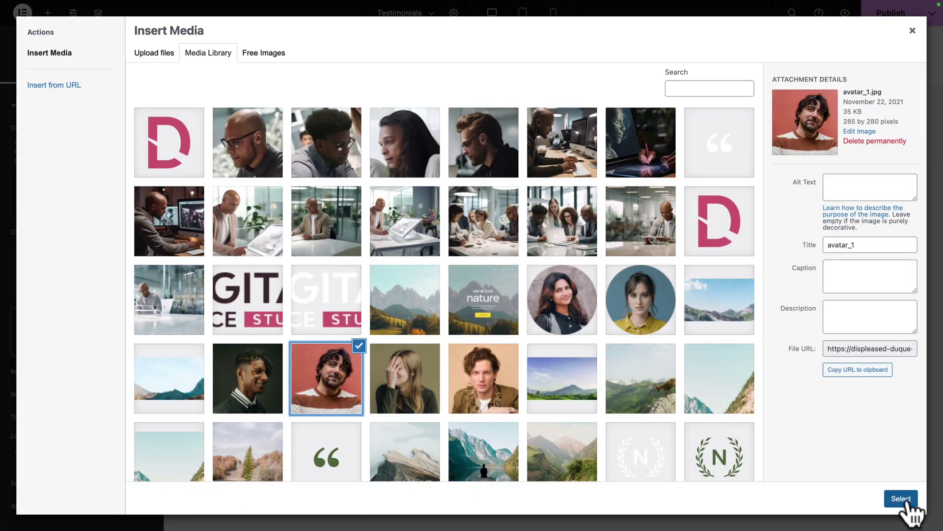
{"action": "left_click", "coordinate": [901, 501]}
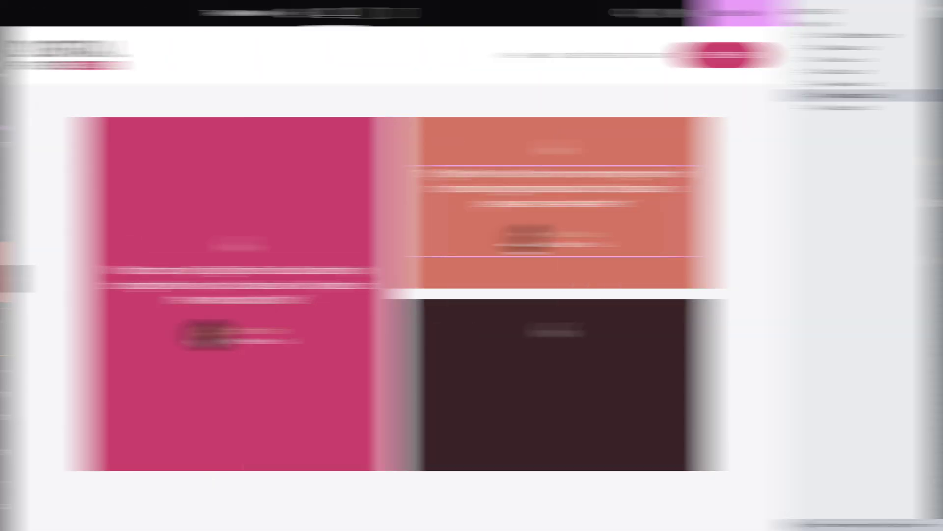
{"action": "triple_click", "coordinate": [111, 394]}
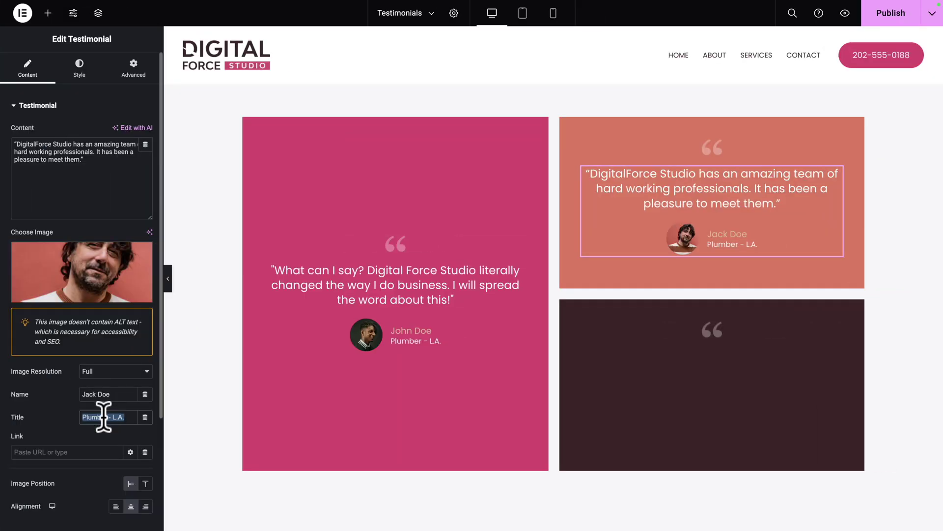
{"action": "type", "text": "Florist - L.A."}
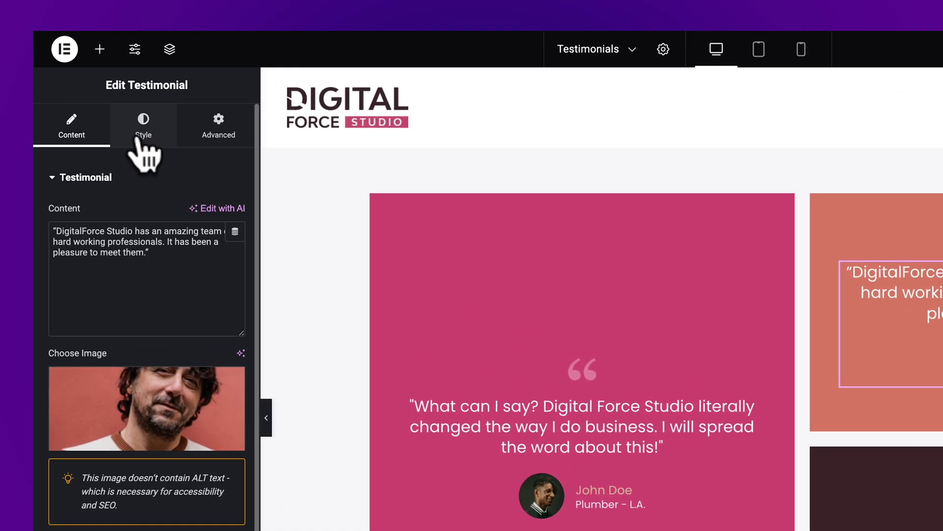
Set the Jack Doe testimonial text's typography size to 16.
{"action": "left_click", "coordinate": [78, 74]}
{"action": "left_click", "coordinate": [250, 260]}
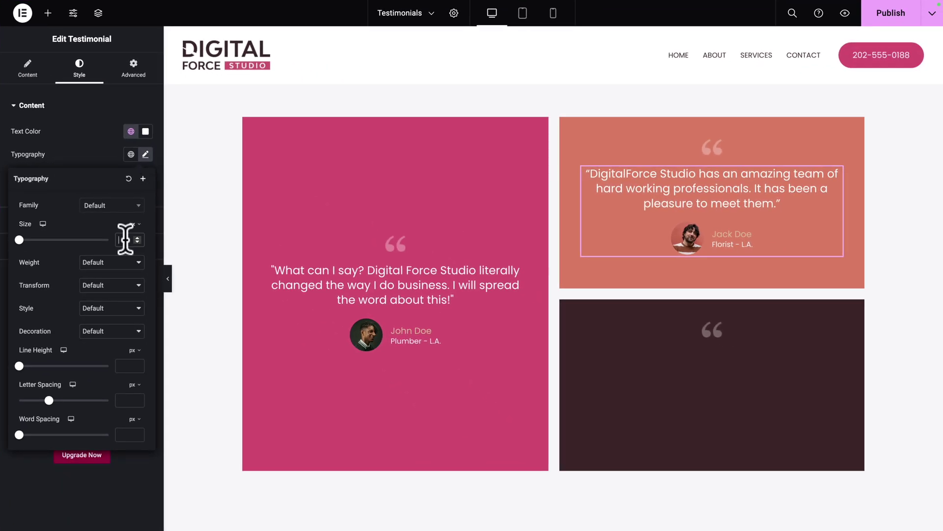
{"action": "type", "text": "16"}
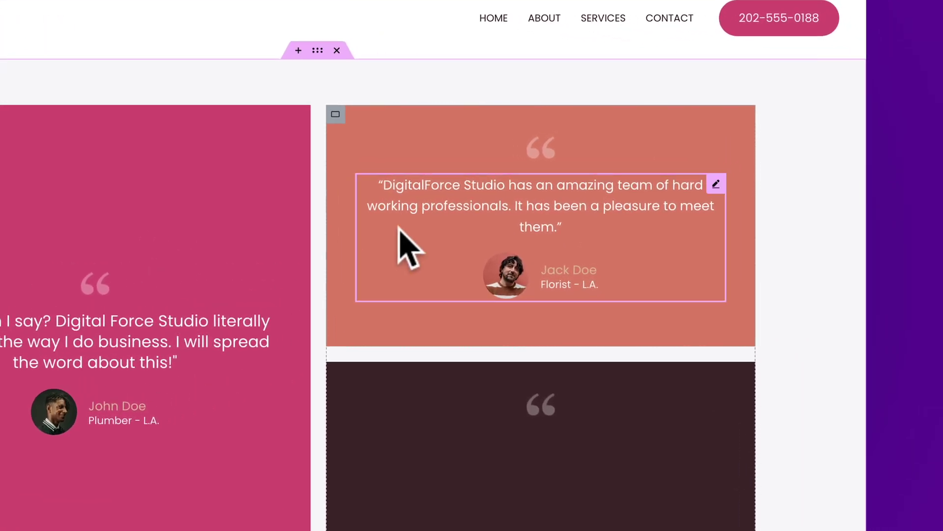
Copy the Jack Doe testimonial and paste it into the dark bottom-right box.
{"action": "right_click", "coordinate": [640, 191]}
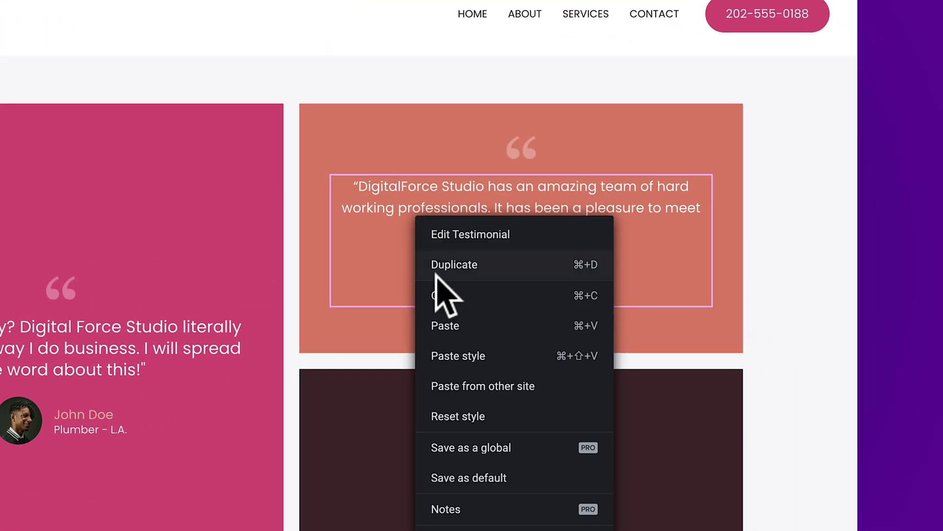
{"action": "left_click", "coordinate": [440, 295]}
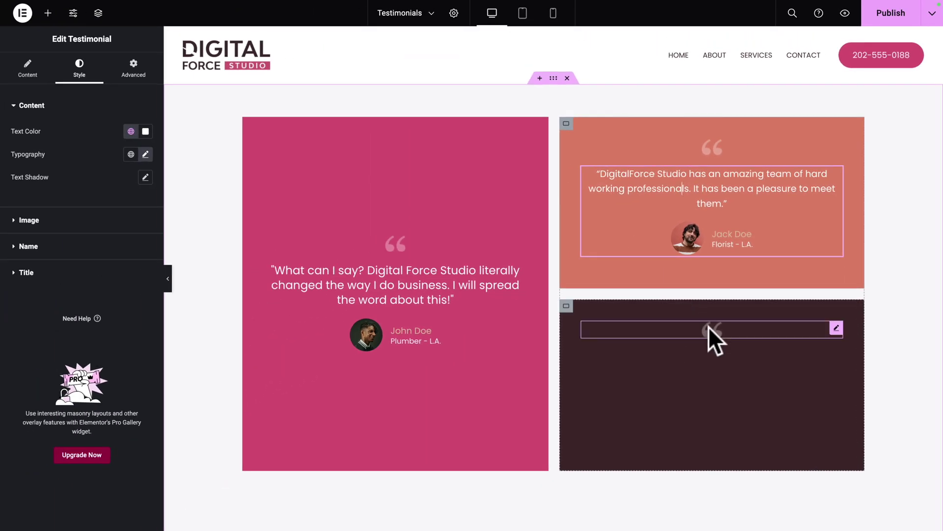
{"action": "right_click", "coordinate": [708, 326]}
{"action": "left_click", "coordinate": [717, 348]}
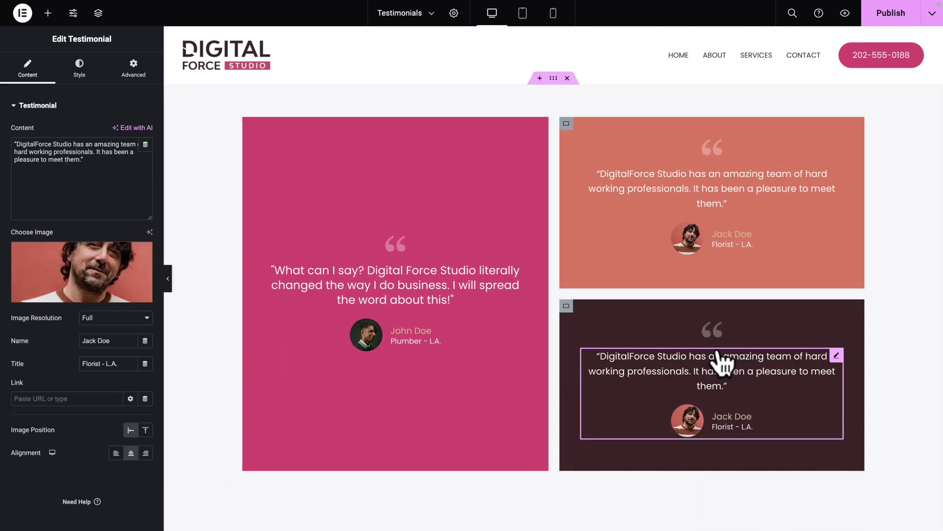
Replace the copied testimonial's content with the 'Original and with an innate understanding' quote from the text file.
{"action": "key", "text": "super+Tab"}
{"action": "key", "text": "super+shift+Right"}
{"action": "key", "text": "super+c"}
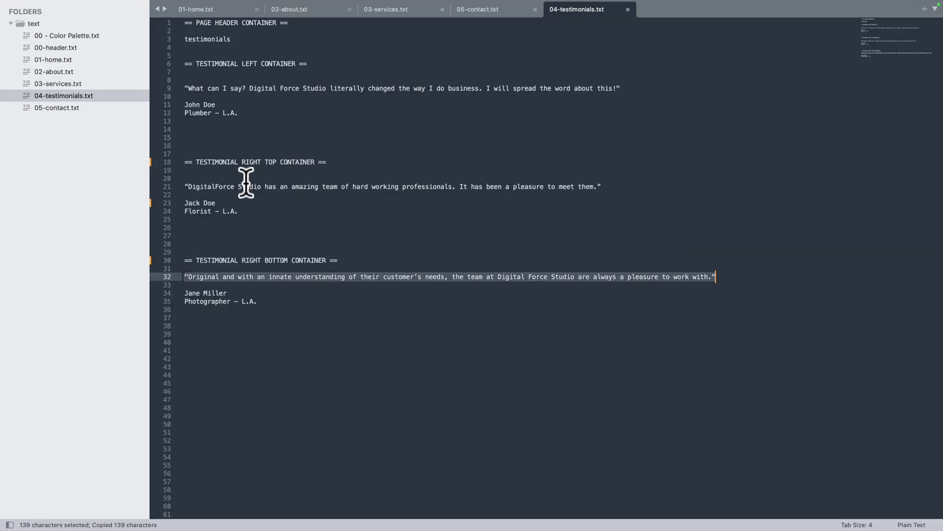
{"action": "key", "text": "super+Tab"}
{"action": "triple_click", "coordinate": [95, 153]}
{"action": "key", "text": "super+v"}
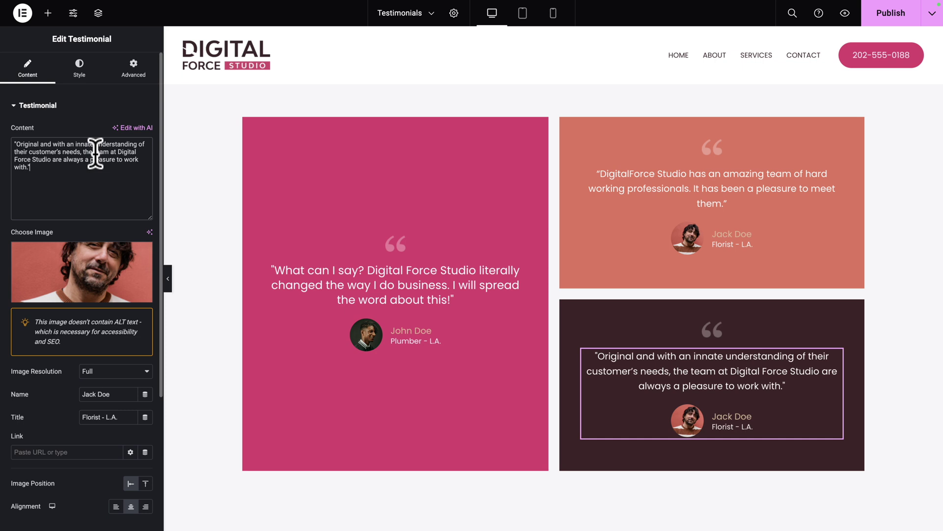
Replace the testimonial's name with the third reviewer's name from the text file.
{"action": "key", "text": "super+Tab"}
{"action": "left_click_drag", "start_coordinate": [226, 293], "coordinate": [185, 293]}
{"action": "key", "text": "super+c"}
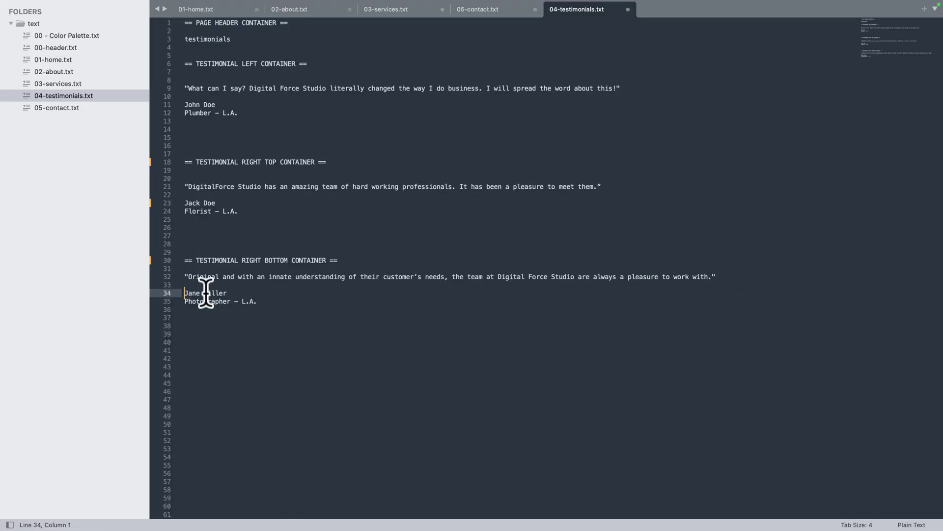
{"action": "key", "text": "super+Tab"}
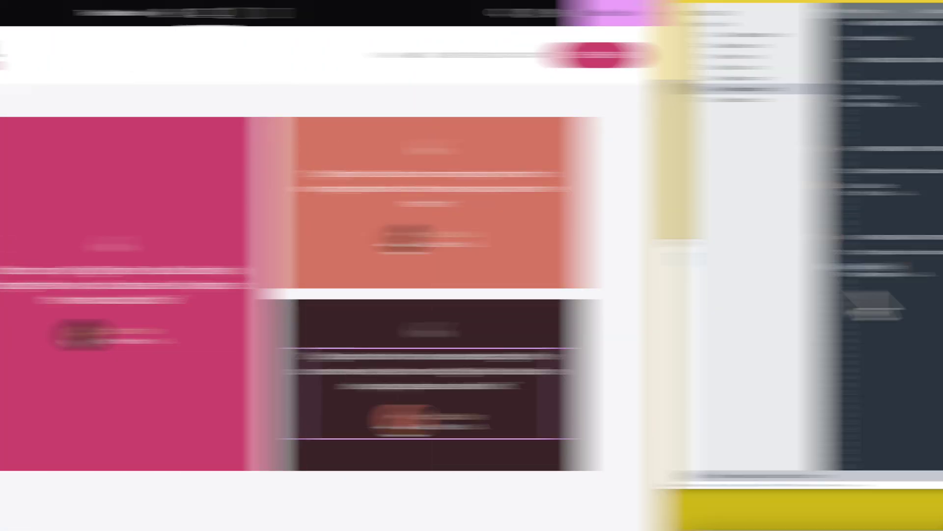
{"action": "triple_click", "coordinate": [108, 394]}
{"action": "key", "text": "super+v"}
Change the testimonial title from 'Florist - L.A.' to 'Photographer - L.A.'.
{"action": "key", "text": "super+Tab"}
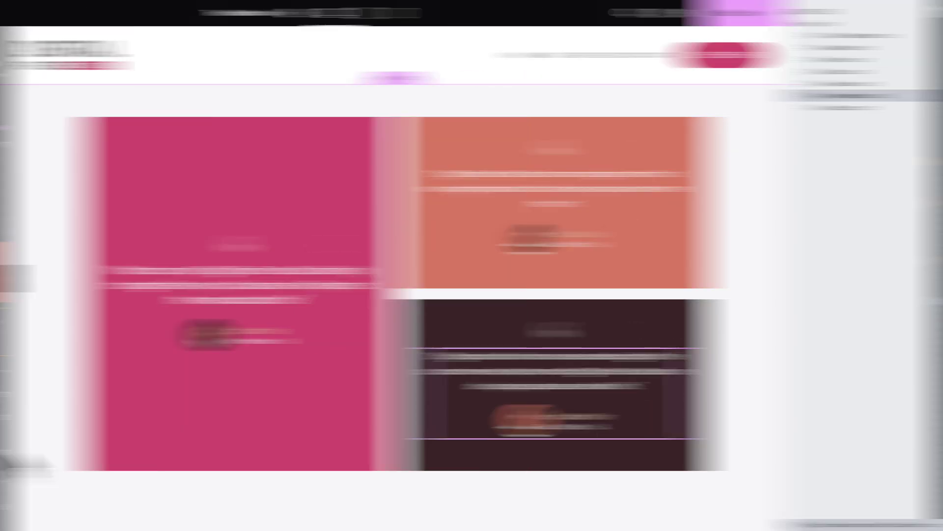
{"action": "left_click_drag", "start_coordinate": [185, 301], "coordinate": [263, 301]}
{"action": "key", "text": "super+c"}
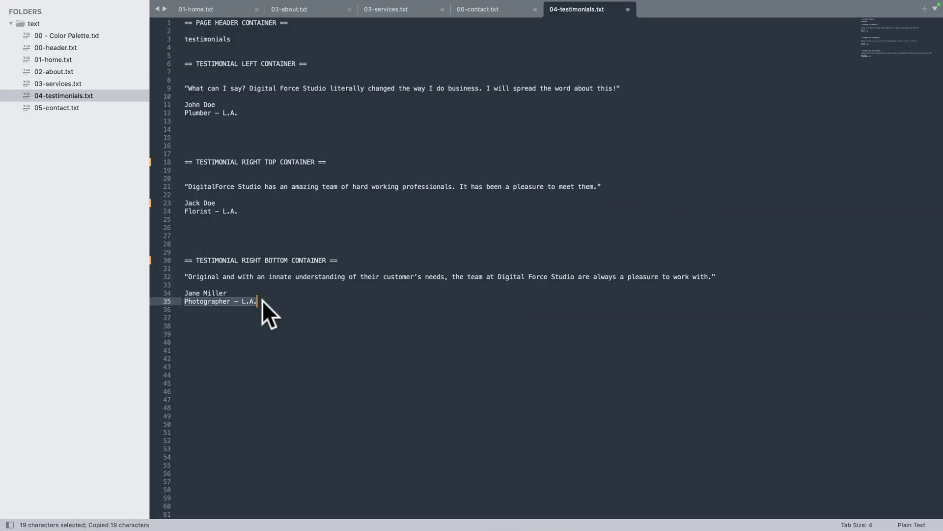
{"action": "key", "text": "super+Tab"}
{"action": "triple_click", "coordinate": [103, 416]}
{"action": "key", "text": "super+v"}
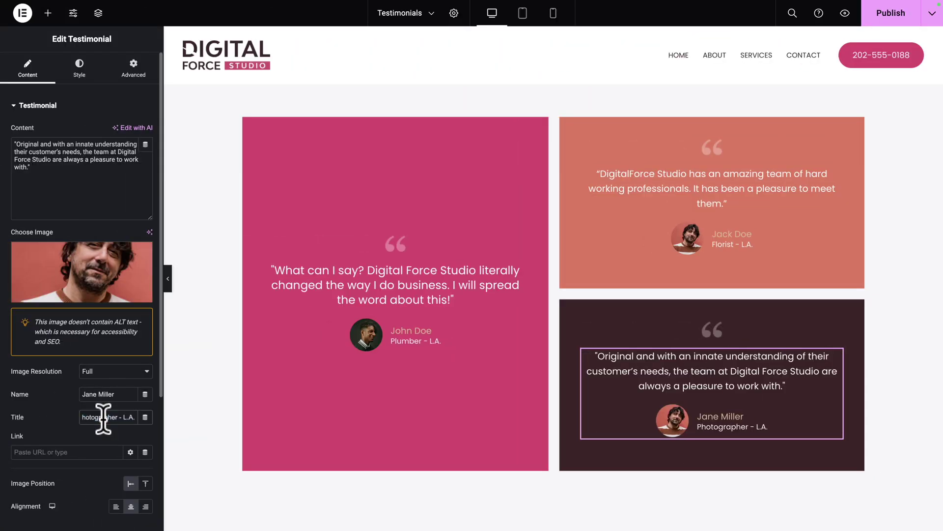
Replace the bottom-right testimonial's portrait with avatar_2.jpg from the Media Library.
{"action": "left_click", "coordinate": [55, 276]}
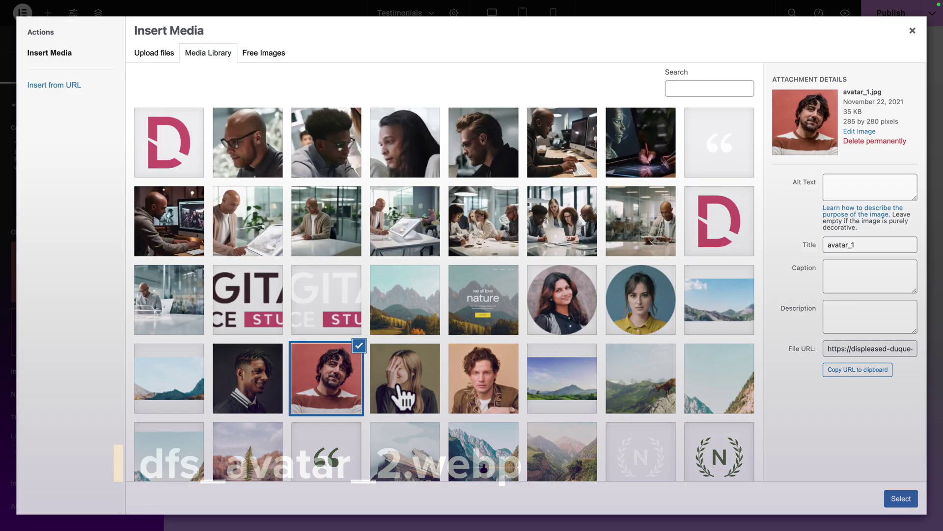
{"action": "left_click", "coordinate": [399, 388]}
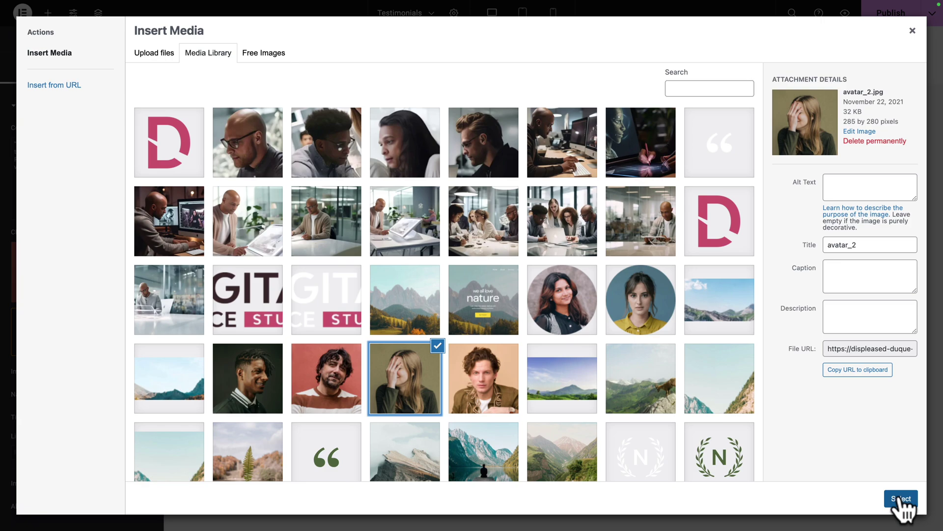
{"action": "left_click", "coordinate": [901, 501]}
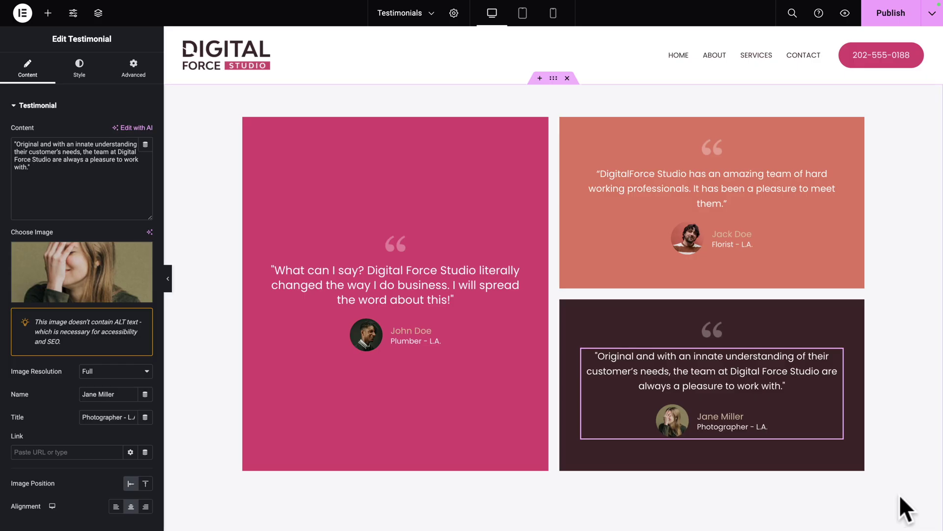
Publish the page changes and preview the page with the editing panel hidden.
{"action": "left_click", "coordinate": [890, 14]}
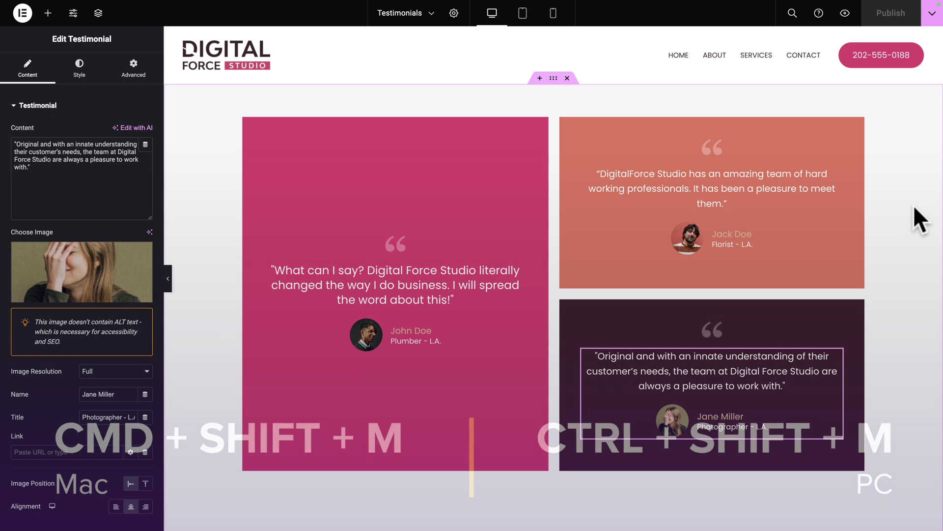
{"action": "key", "text": "ctrl+shift+m"}
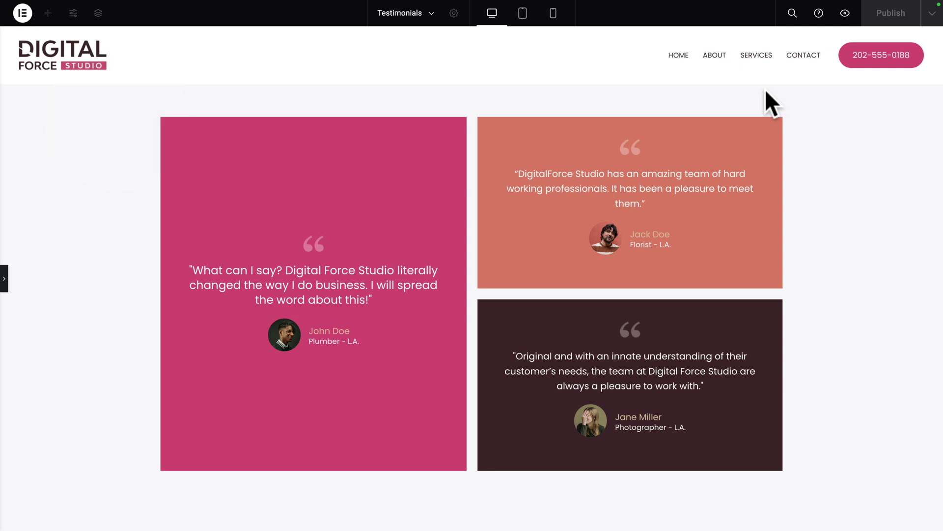
{"action": "key", "text": "super+shift+m"}
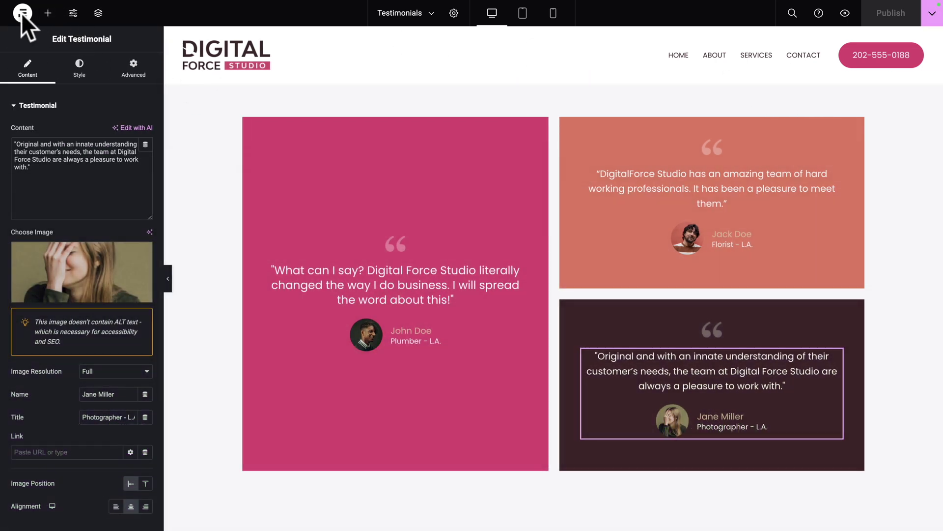
Exit Elementor to the WordPress admin and go to Appearance > Menus.
{"action": "left_click", "coordinate": [21, 14]}
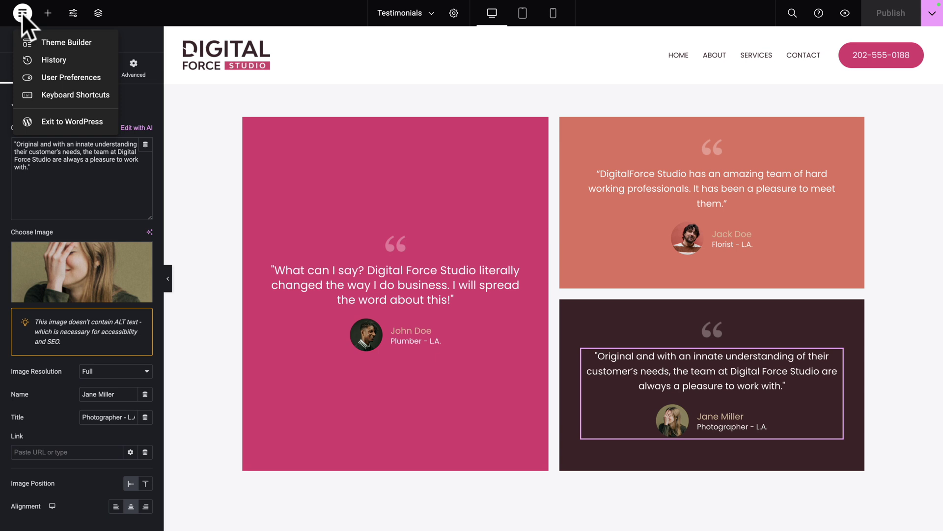
{"action": "left_click", "coordinate": [28, 124]}
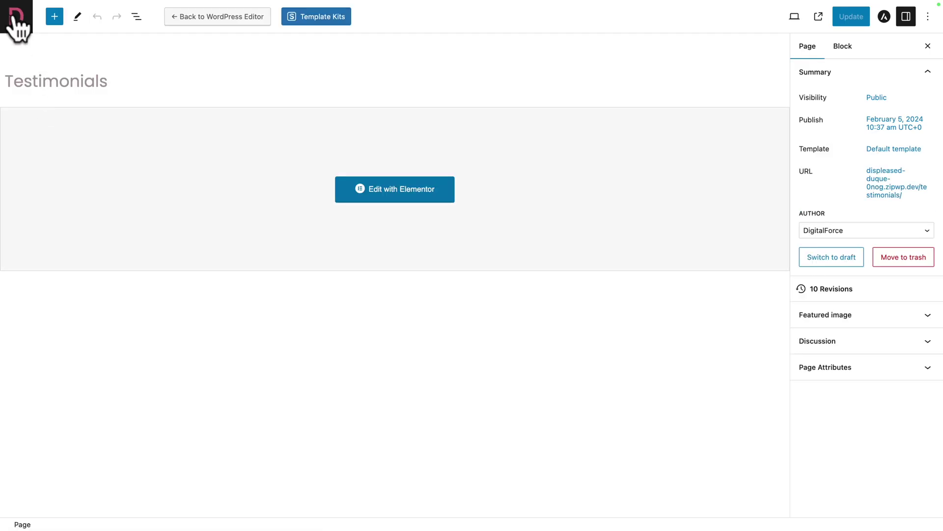
{"action": "left_click", "coordinate": [19, 25]}
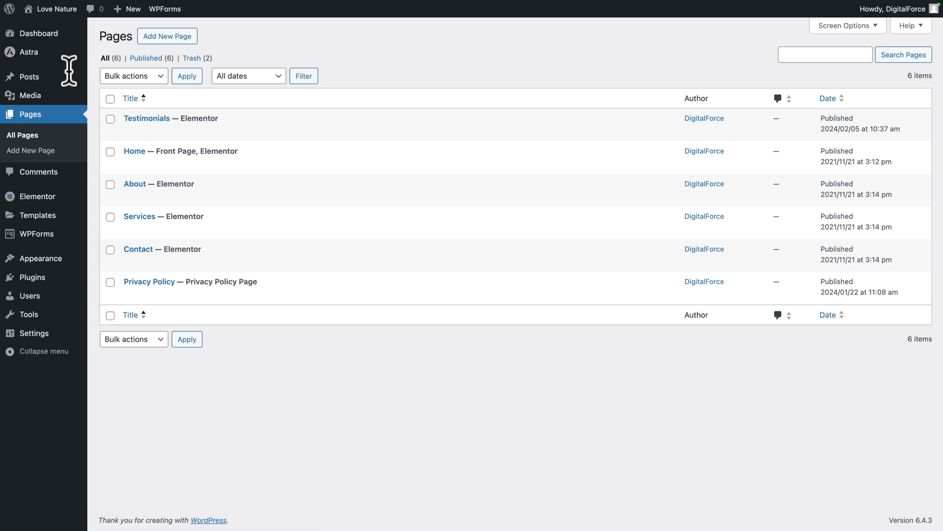
{"action": "mouse_move", "coordinate": [43, 259]}
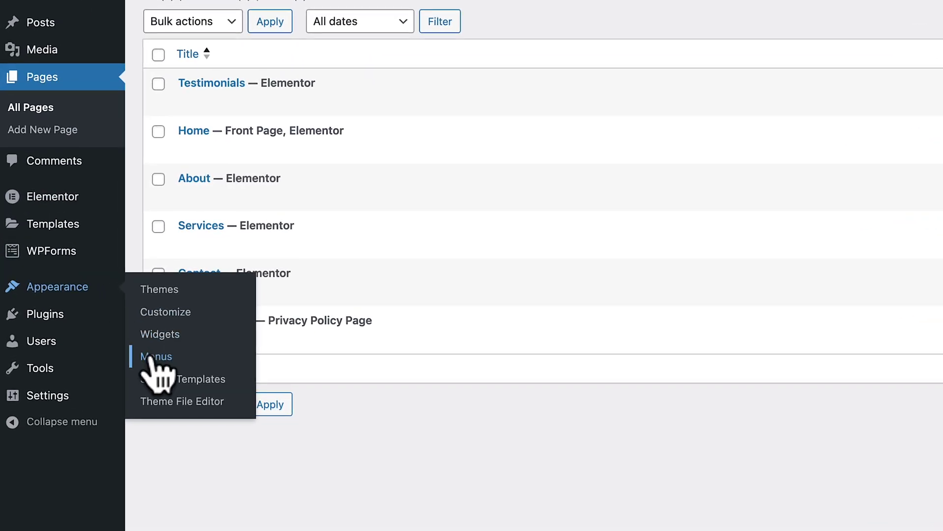
{"action": "left_click", "coordinate": [150, 357]}
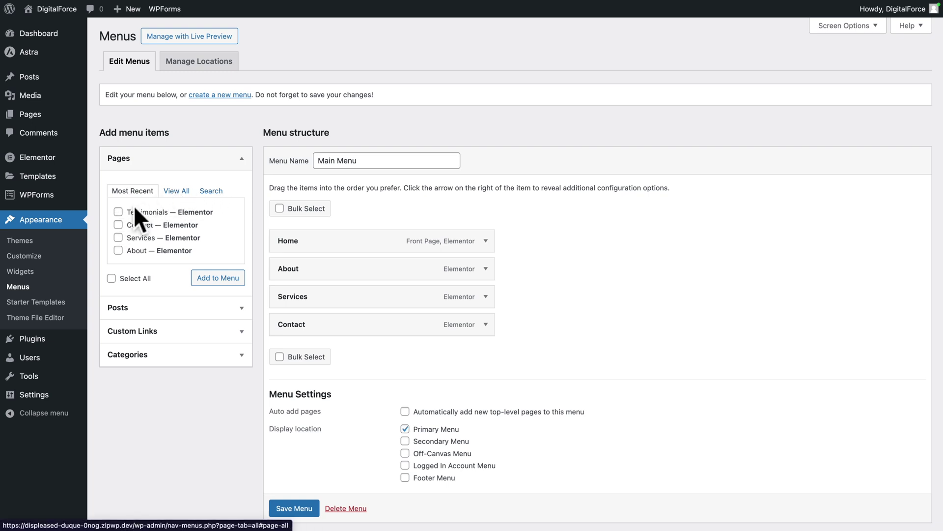
Add Testimonials to the Main Menu between Services and Contact and save it.
{"action": "left_click", "coordinate": [216, 278]}
{"action": "left_click_drag", "start_coordinate": [346, 356], "coordinate": [344, 330]}
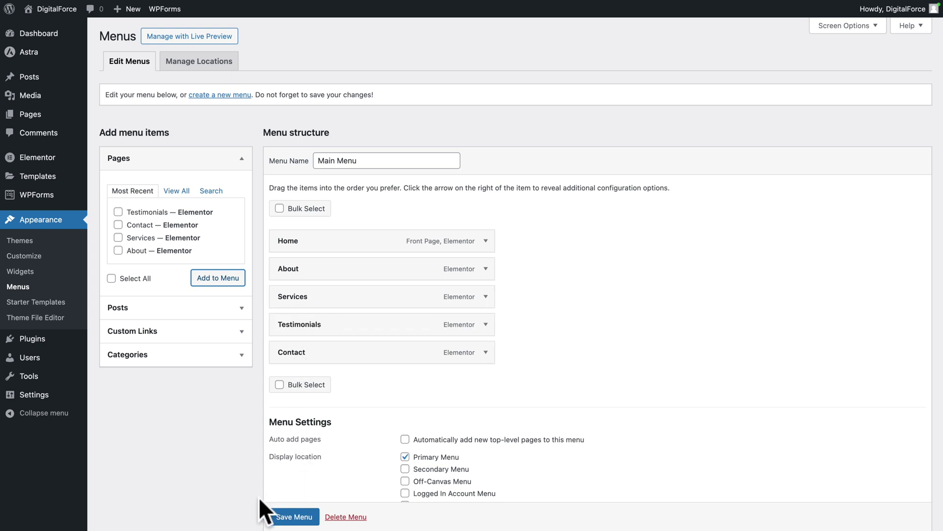
{"action": "left_click", "coordinate": [290, 514]}
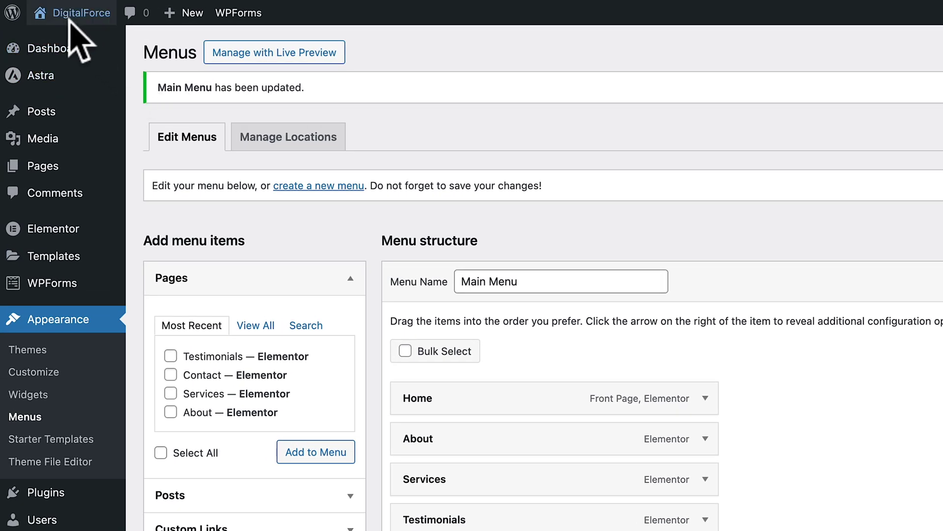
Visit the live site and open the Testimonials page via the TESTIMONIALS menu link.
{"action": "mouse_move", "coordinate": [64, 24]}
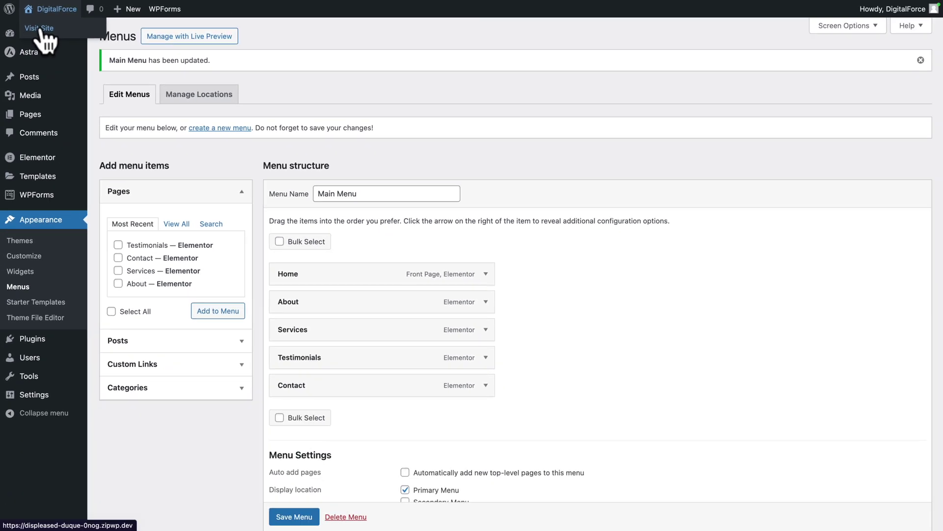
{"action": "left_click", "coordinate": [64, 39]}
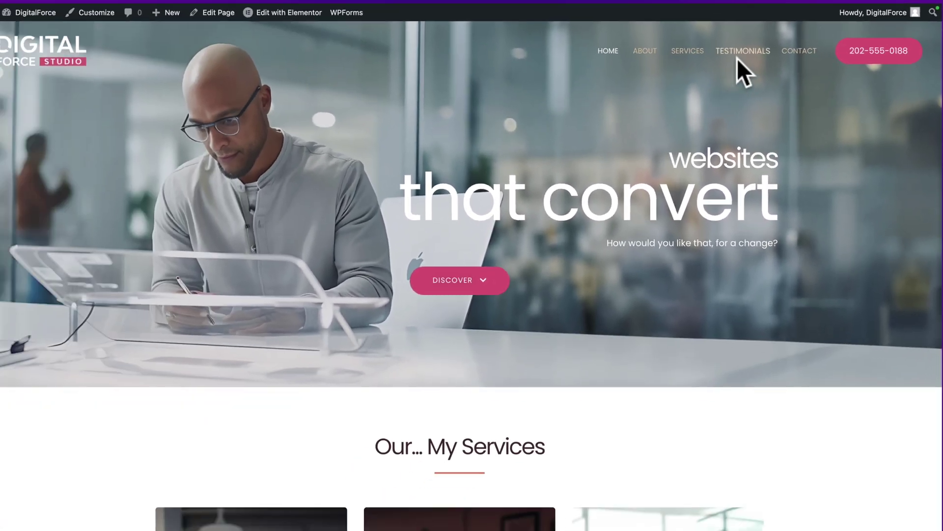
{"action": "left_click", "coordinate": [625, 133]}
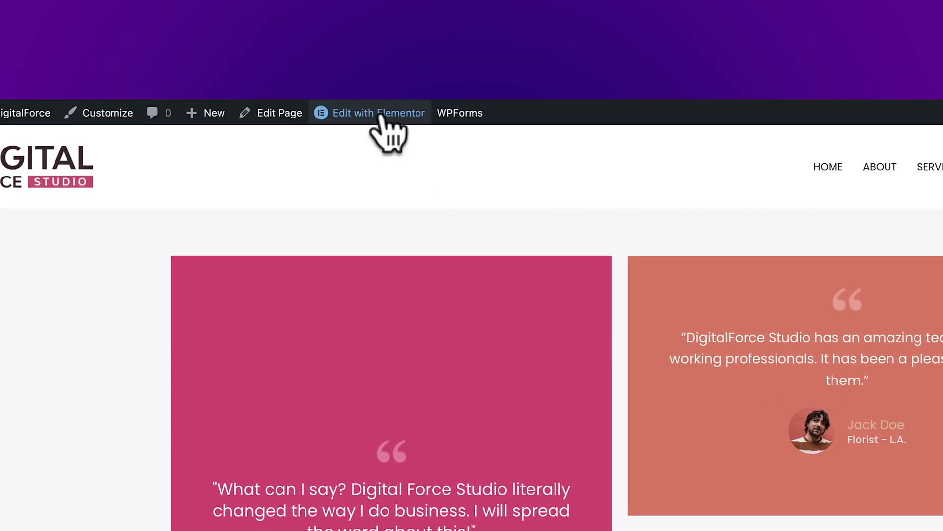
Reopen the page in Elementor and add an H1 'Testimonials' heading above the quote in the left box.
{"action": "mouse_move", "coordinate": [374, 108]}
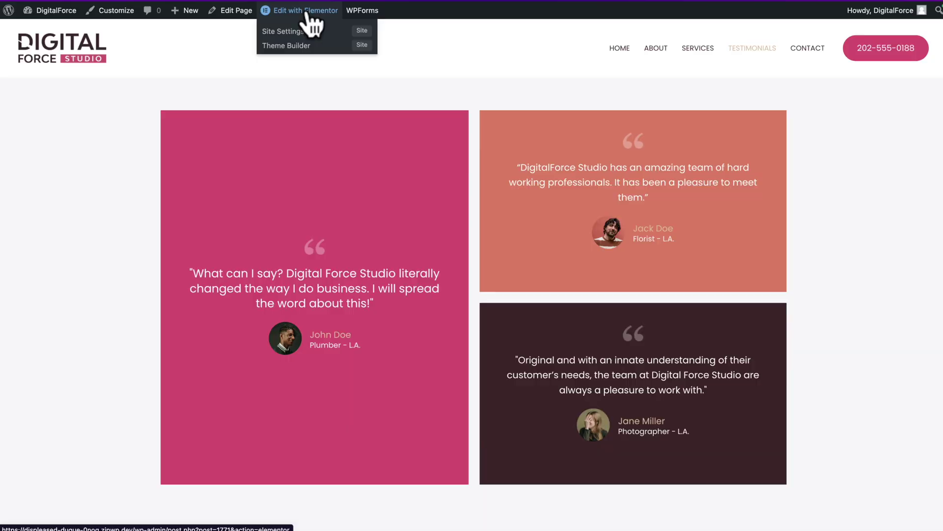
{"action": "left_click", "coordinate": [306, 12]}
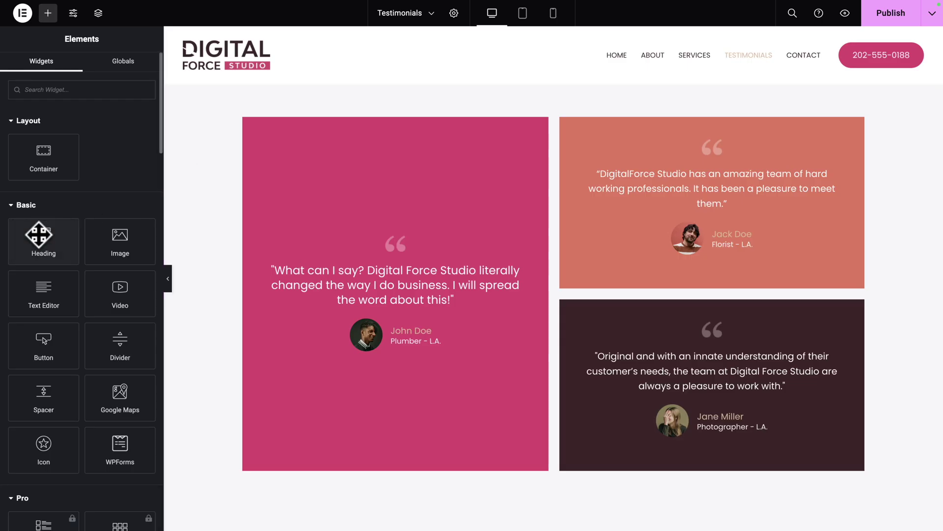
{"action": "left_click_drag", "start_coordinate": [39, 235], "coordinate": [393, 235]}
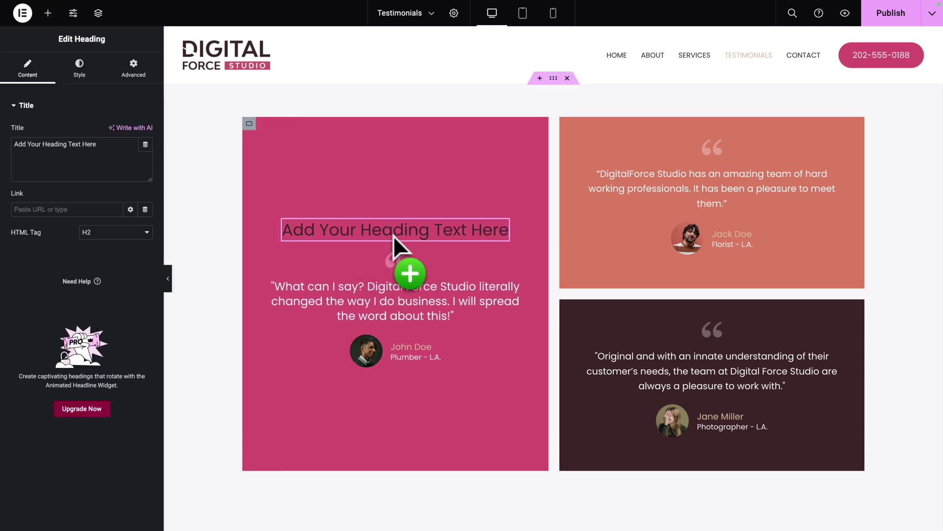
{"action": "triple_click", "coordinate": [292, 229]}
{"action": "key", "text": "ctrl+v"}
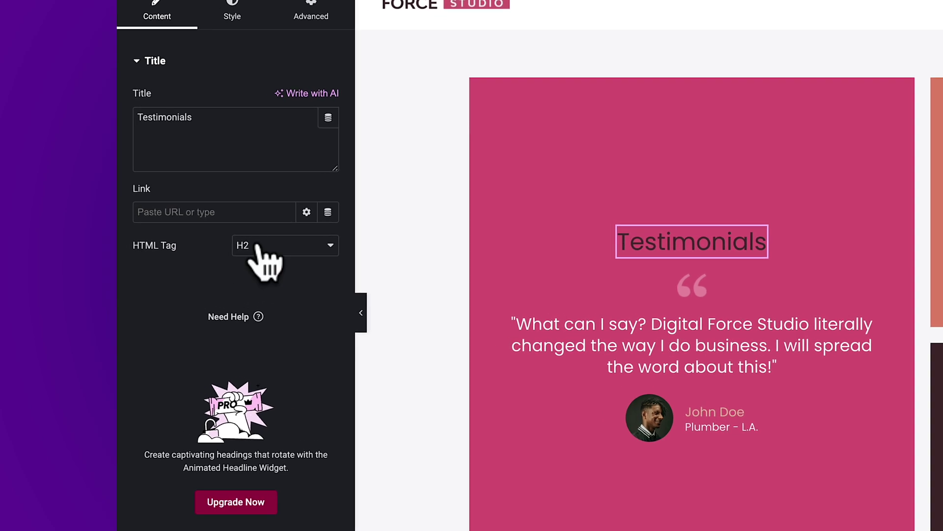
{"action": "left_click", "coordinate": [256, 245]}
{"action": "left_click", "coordinate": [244, 228]}
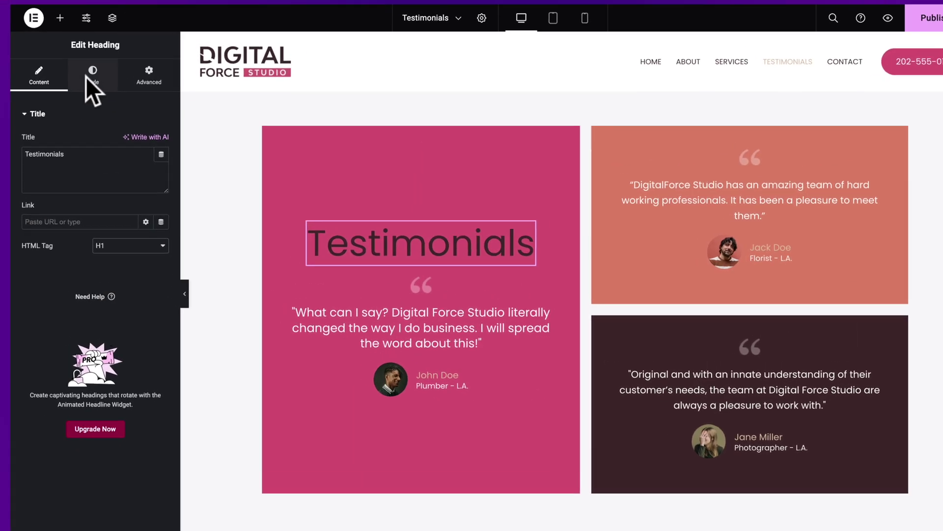
{"action": "left_click", "coordinate": [87, 78]}
Make the Testimonials heading white (Theme Color 9) at size 40 px and publish the page.
{"action": "left_click", "coordinate": [146, 163]}
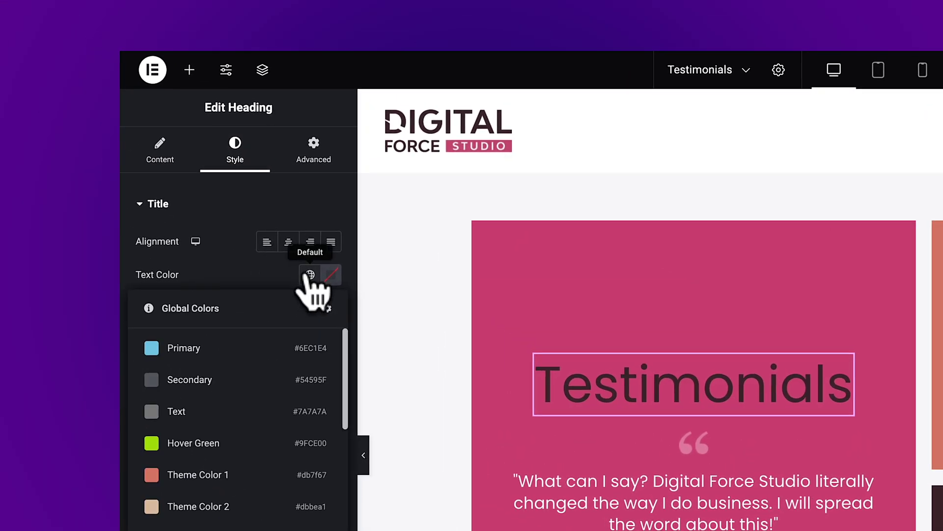
{"action": "scroll", "coordinate": [310, 442], "scroll_direction": "down", "scroll_amount": 5}
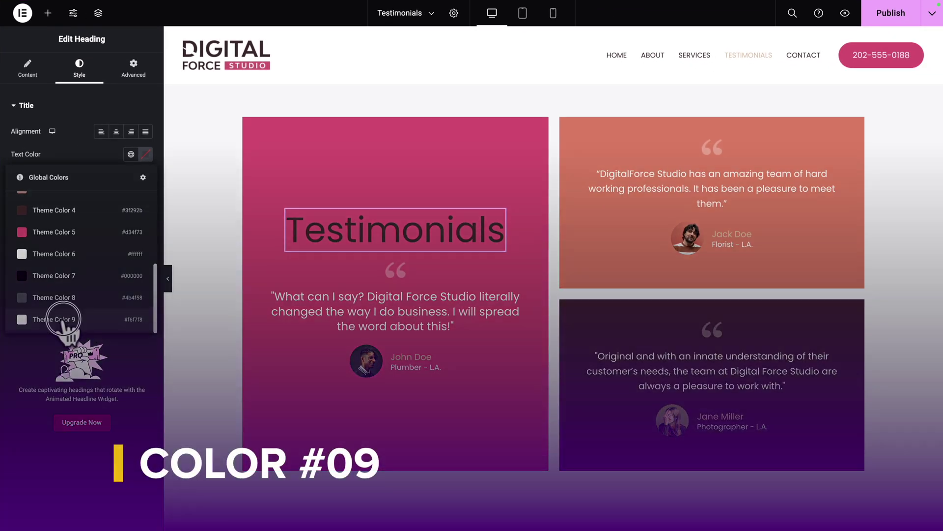
{"action": "left_click", "coordinate": [63, 319]}
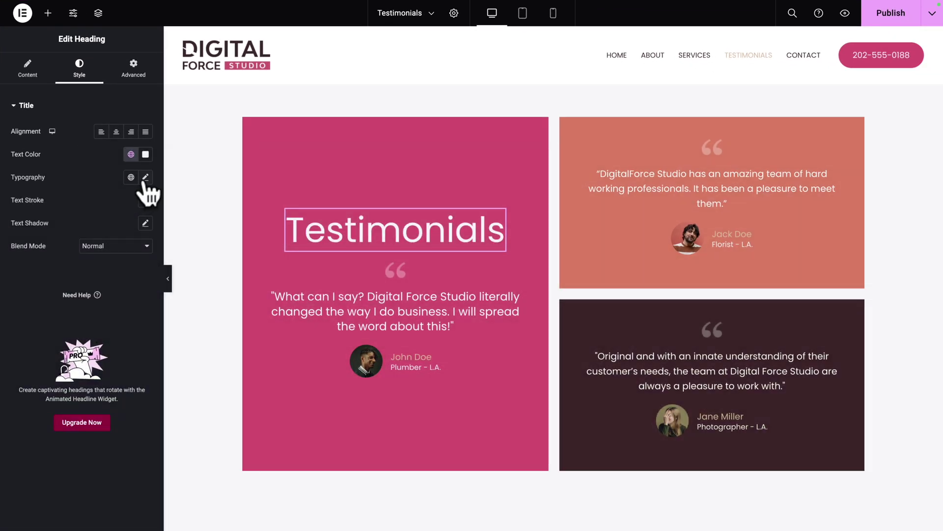
{"action": "left_click", "coordinate": [146, 177]}
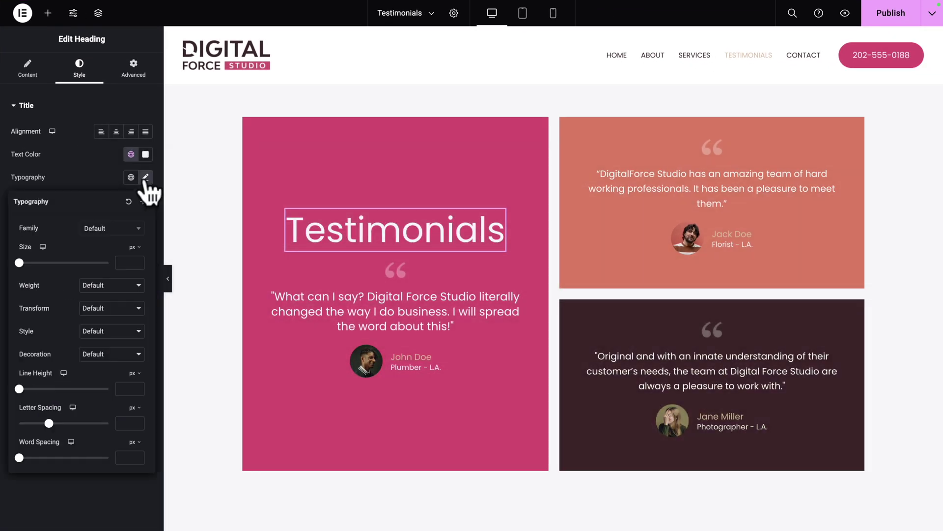
{"action": "left_click", "coordinate": [126, 264]}
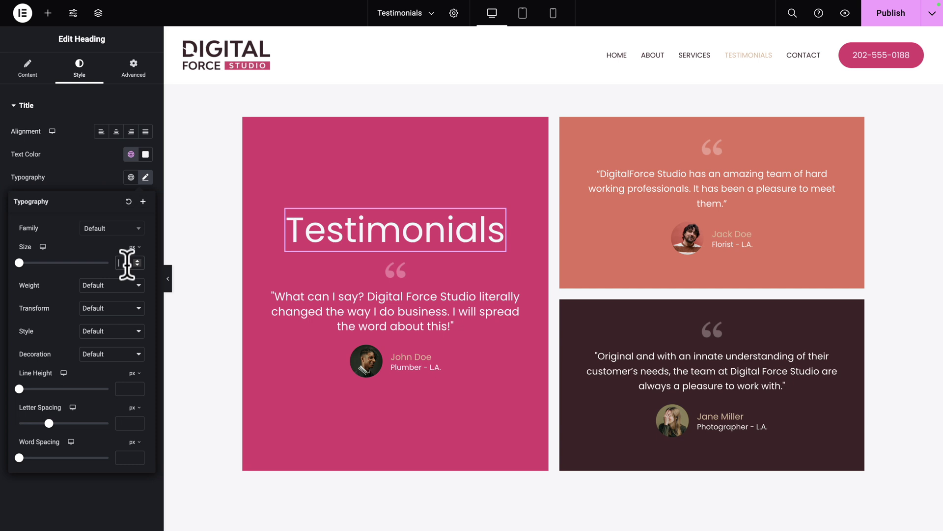
{"action": "type", "text": "40"}
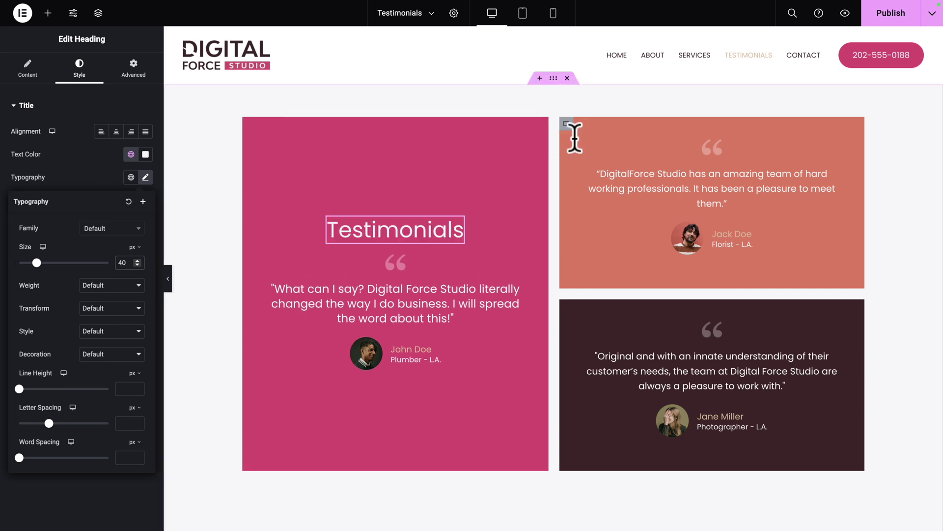
{"action": "left_click", "coordinate": [891, 15]}
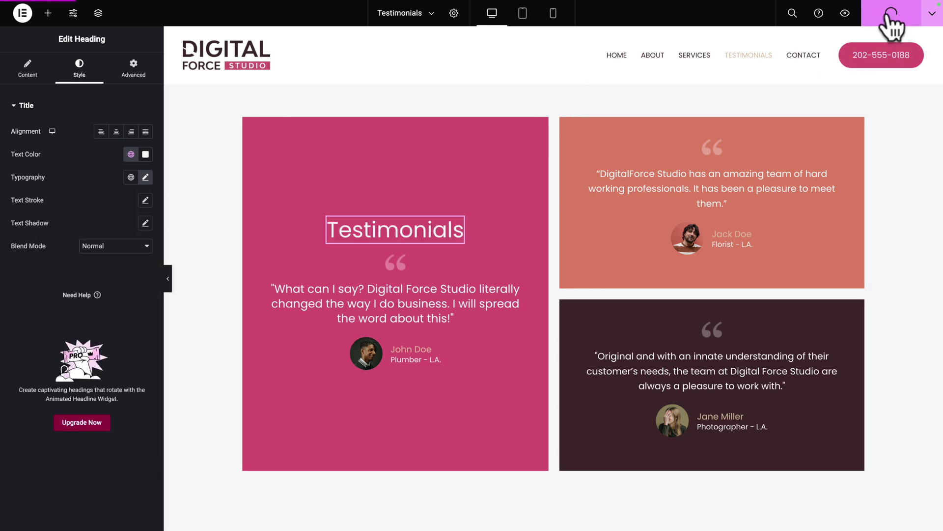